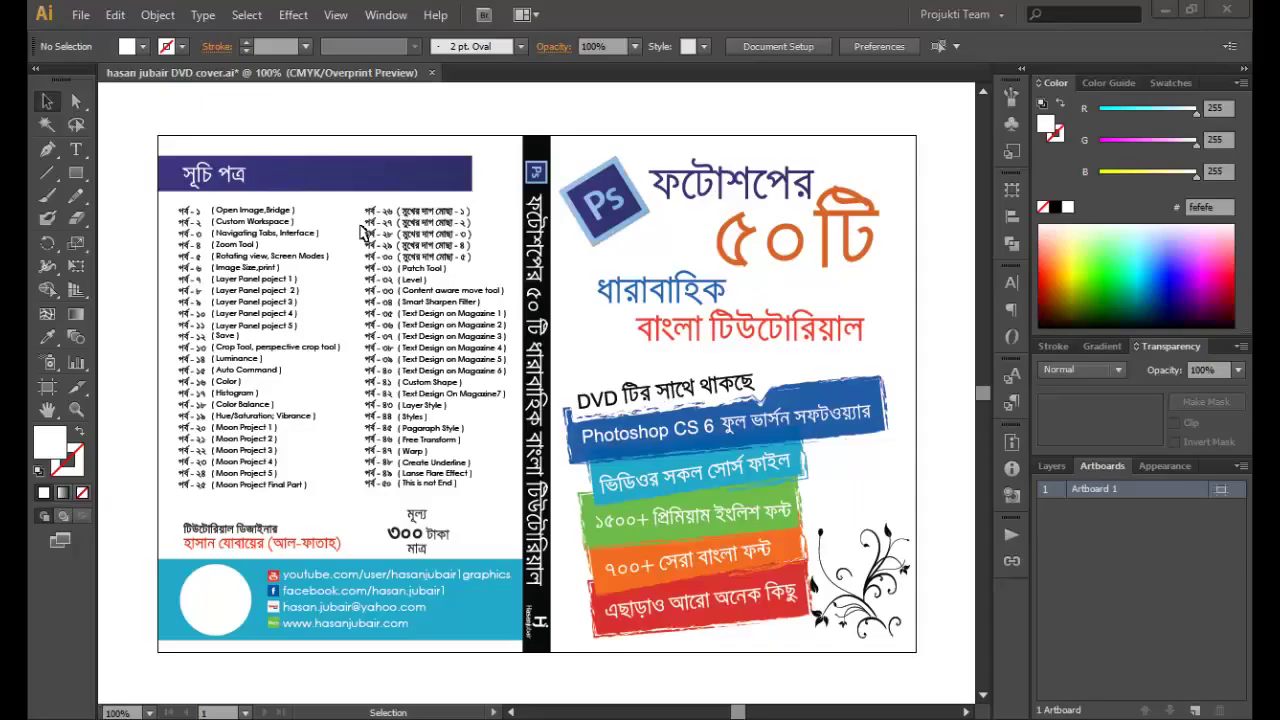
# Step: Show the guides on the DVD cover artwork, then hide them again
pyautogui.click(333, 16)
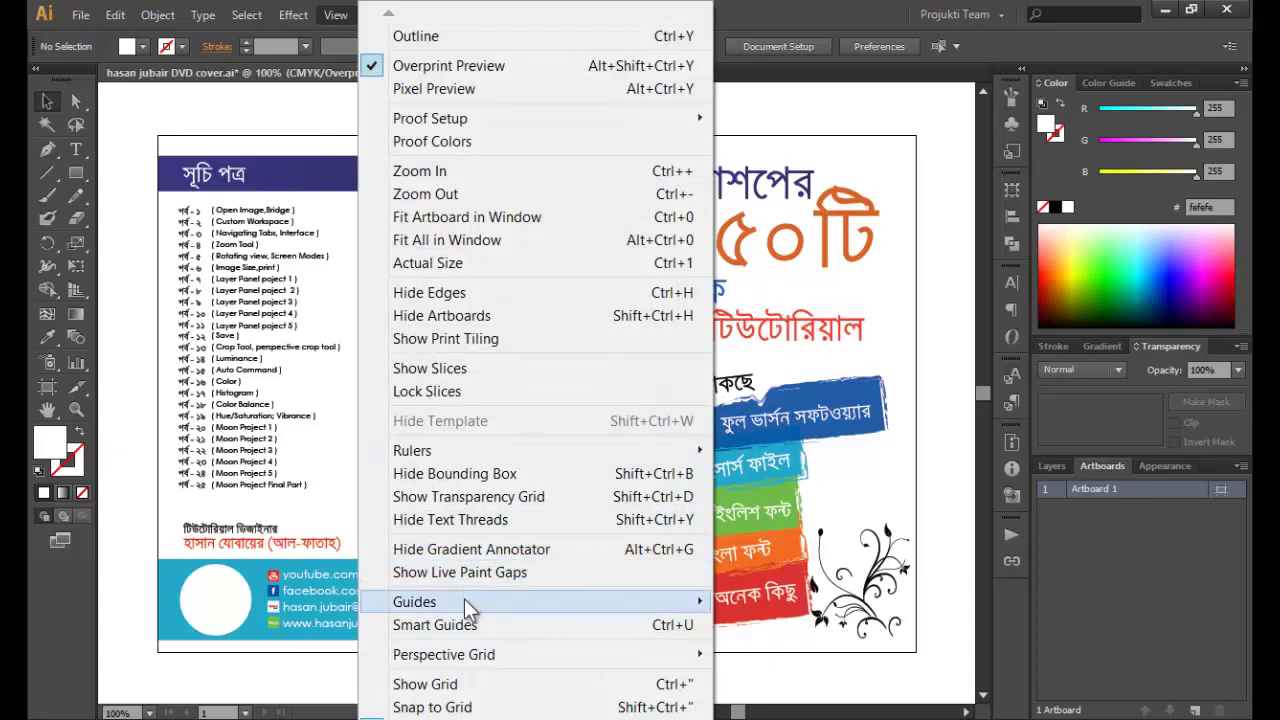
pyautogui.moveTo(414, 602)
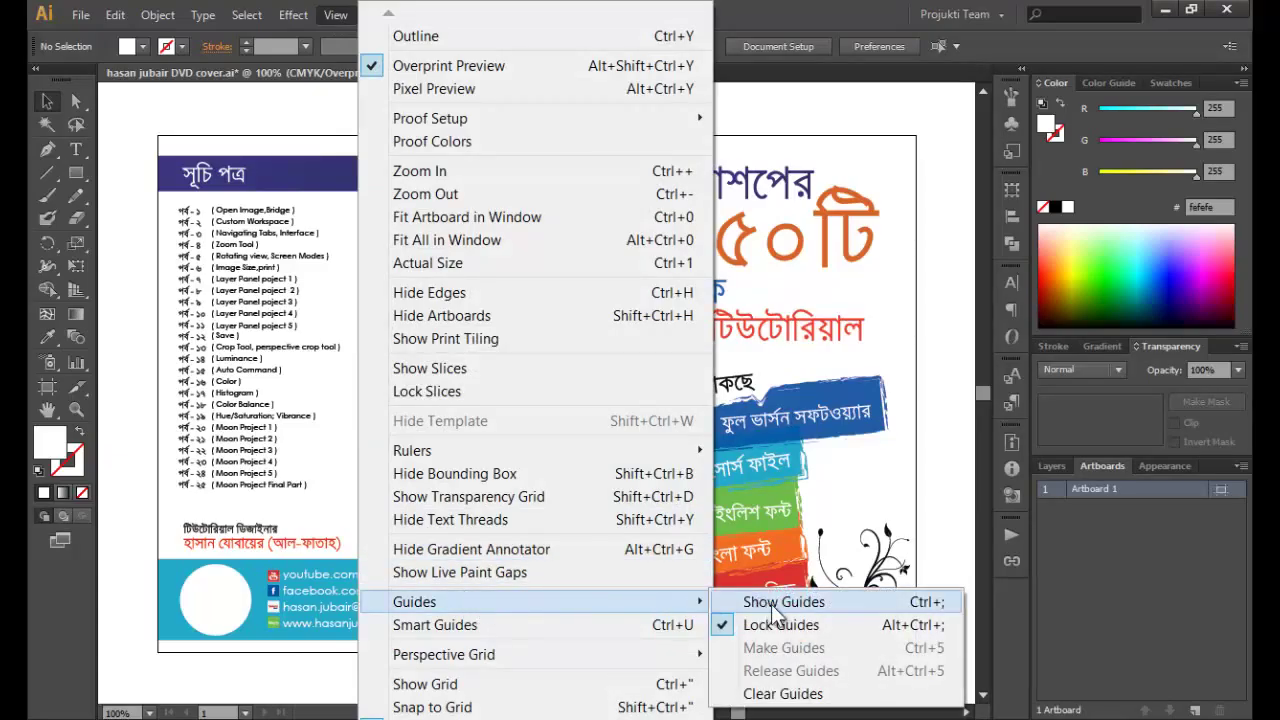
pyautogui.click(771, 604)
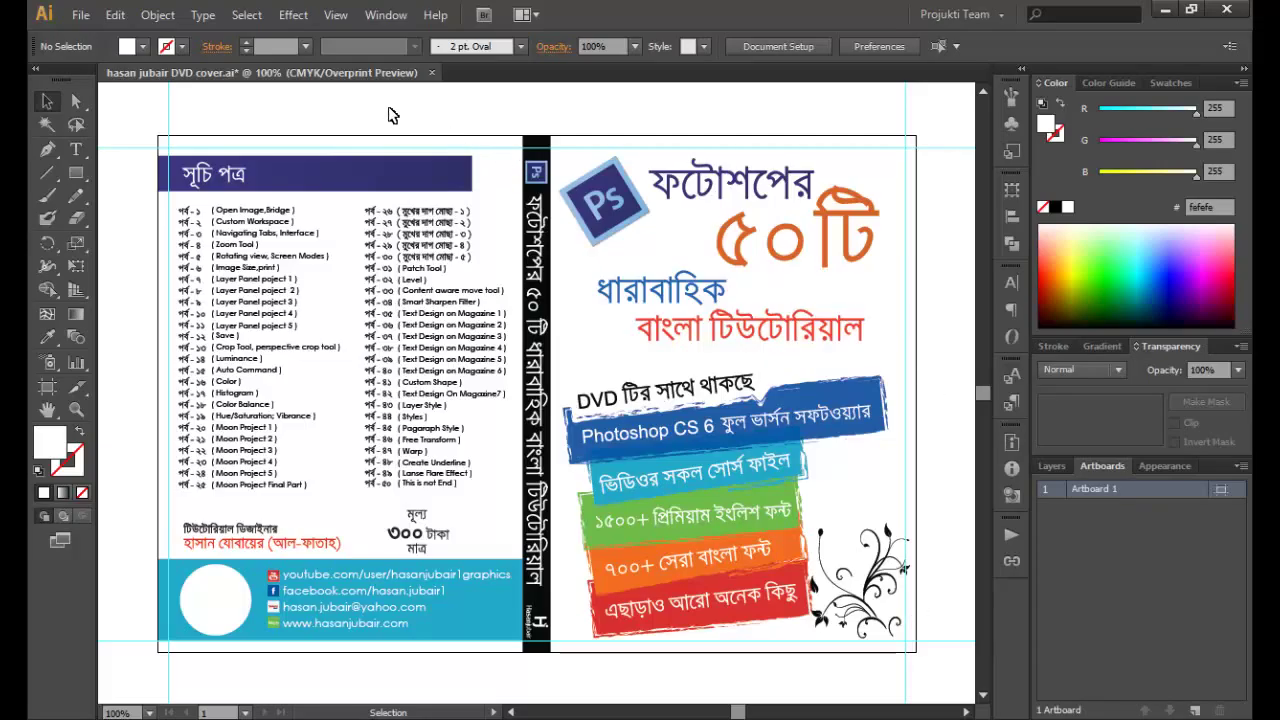
pyautogui.click(334, 15)
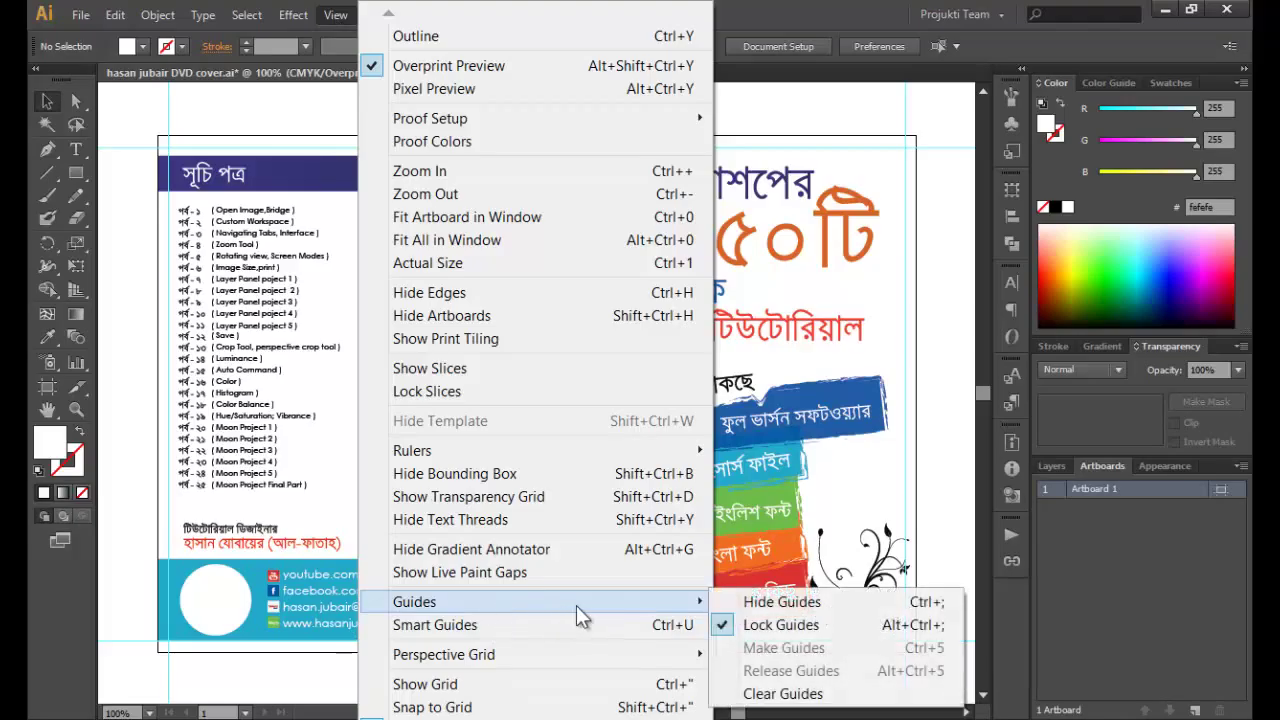
pyautogui.moveTo(414, 602)
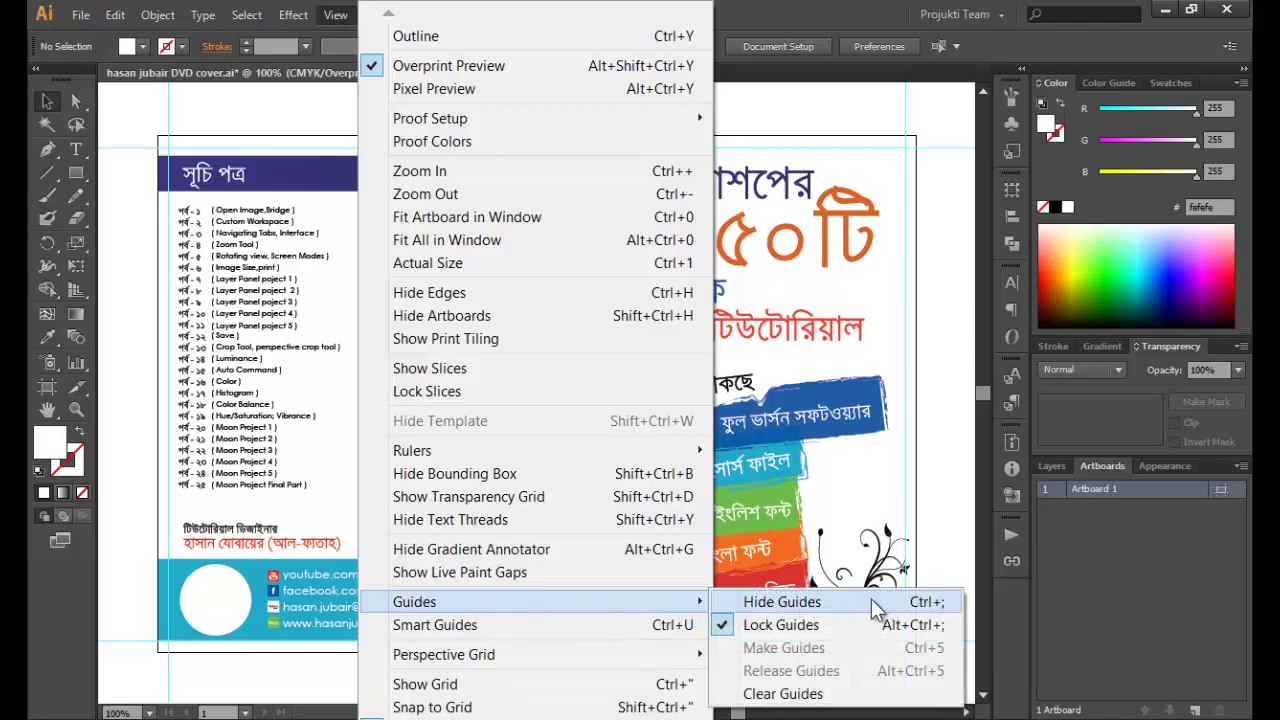
pyautogui.click(937, 604)
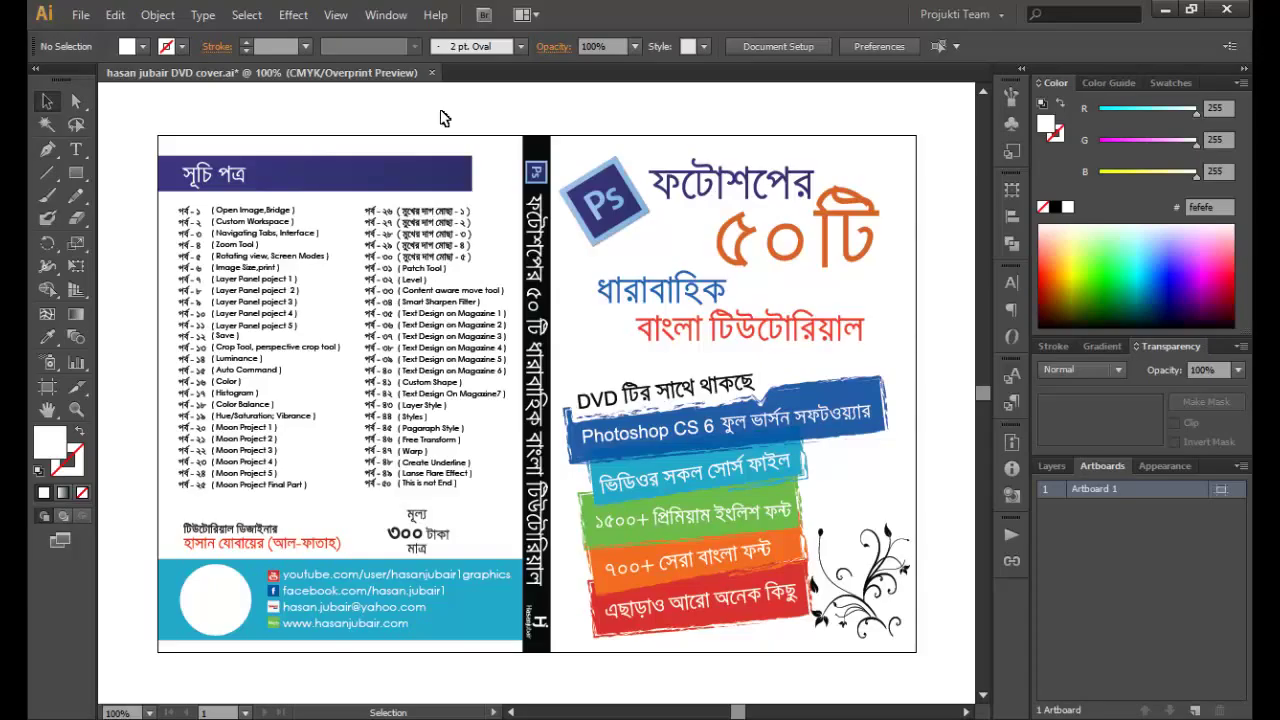
# Step: Turn on rulers with Ctrl+R, check the View menu, and drag from the top ruler
pyautogui.press('a')
pyautogui.hotkey('ctrl', 'r')
pyautogui.press('v')
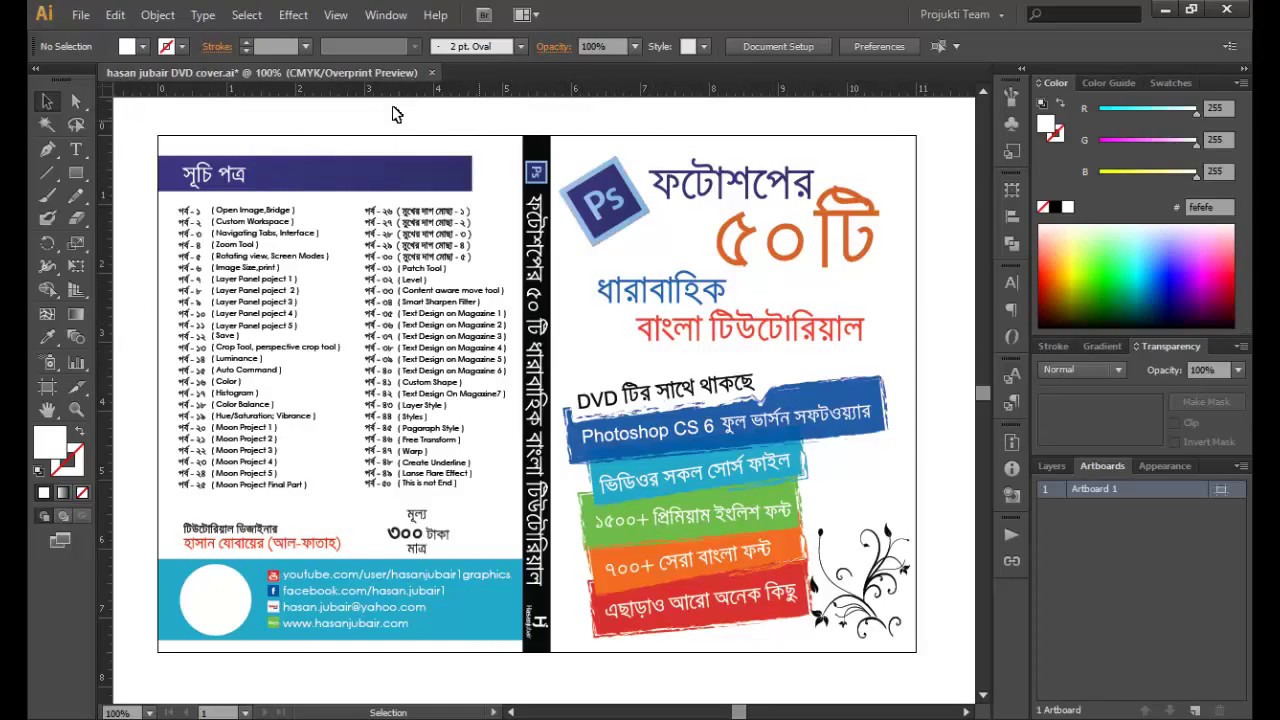
pyautogui.click(335, 15)
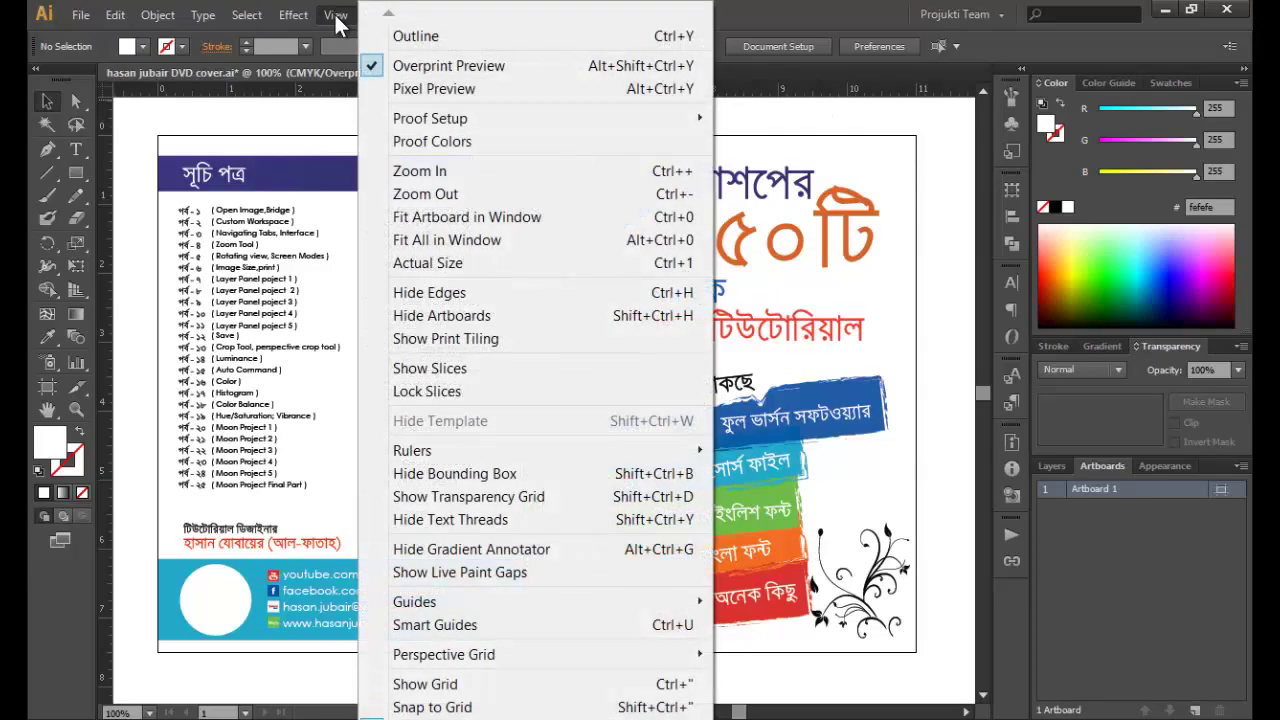
pyautogui.moveTo(430, 451)
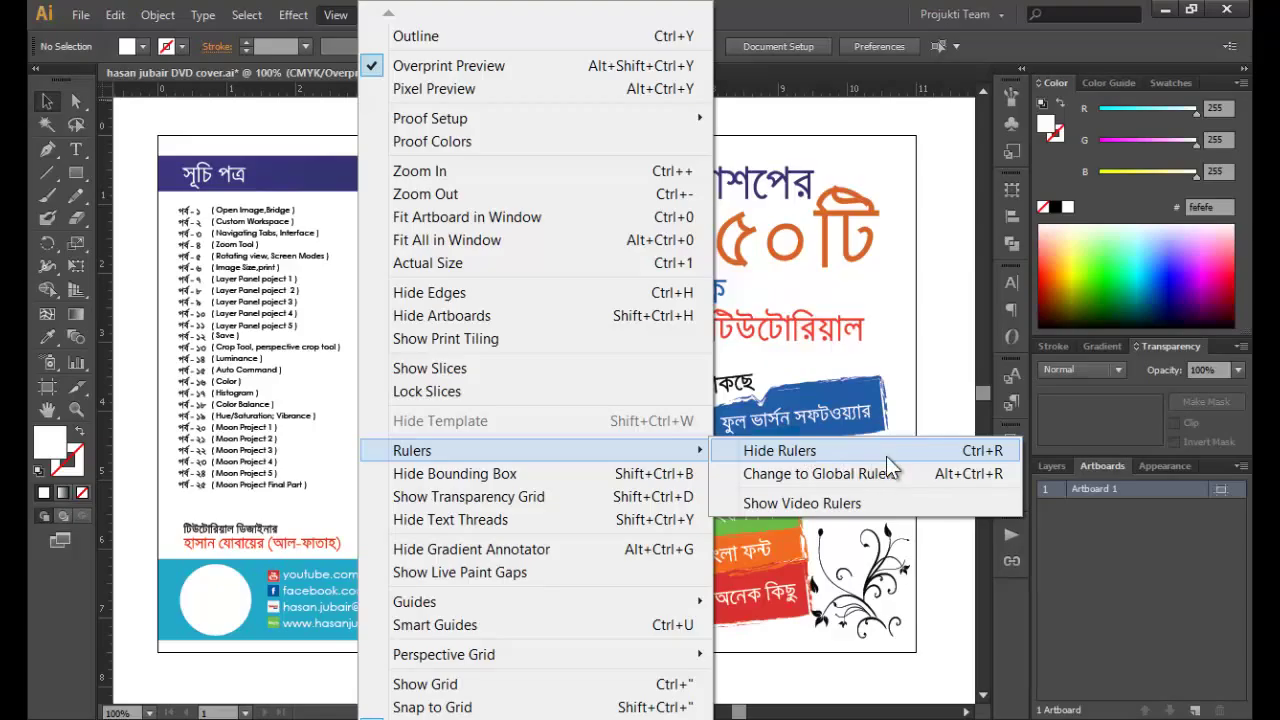
pyautogui.click(768, 90)
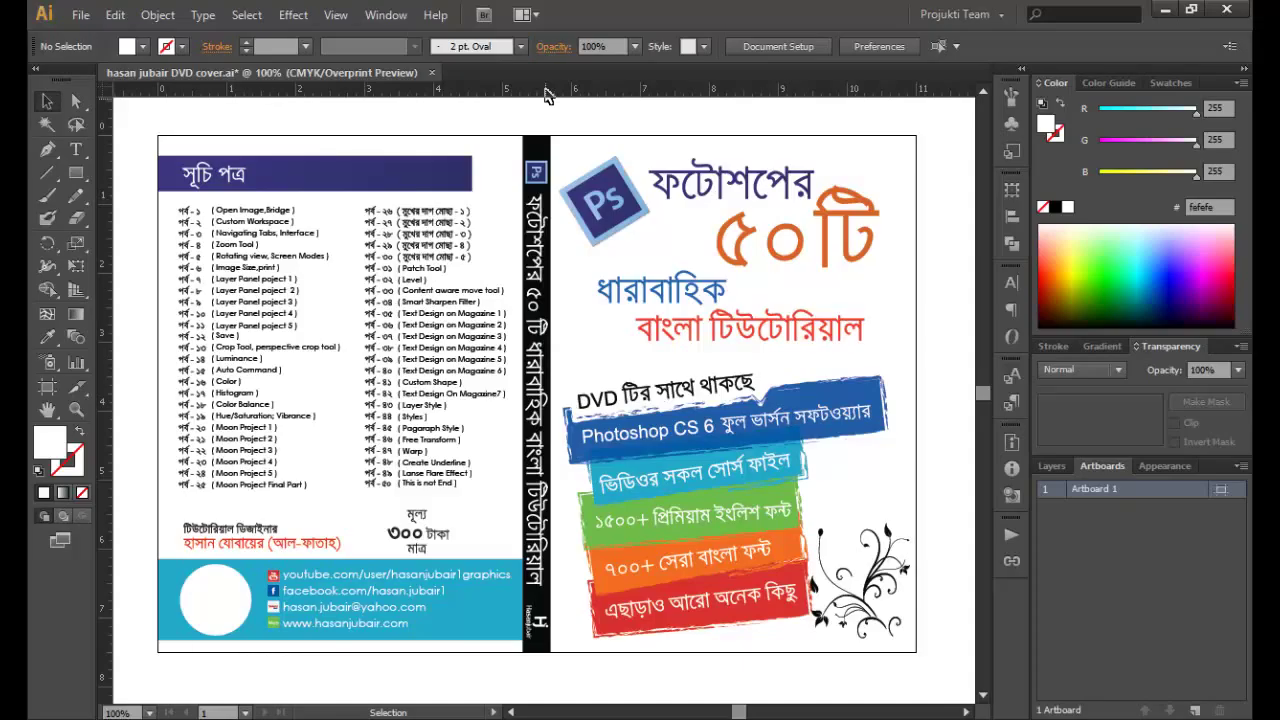
pyautogui.moveTo(548, 94)
pyautogui.mouseDown()
pyautogui.moveTo(562, 283)
pyautogui.moveTo(537, 135)
pyautogui.moveTo(545, 152)
pyautogui.moveTo(545, 90)
pyautogui.mouseUp()
# Step: Show guides and add a horizontal guide on the upper cover and a vertical one on the front
pyautogui.click(336, 16)
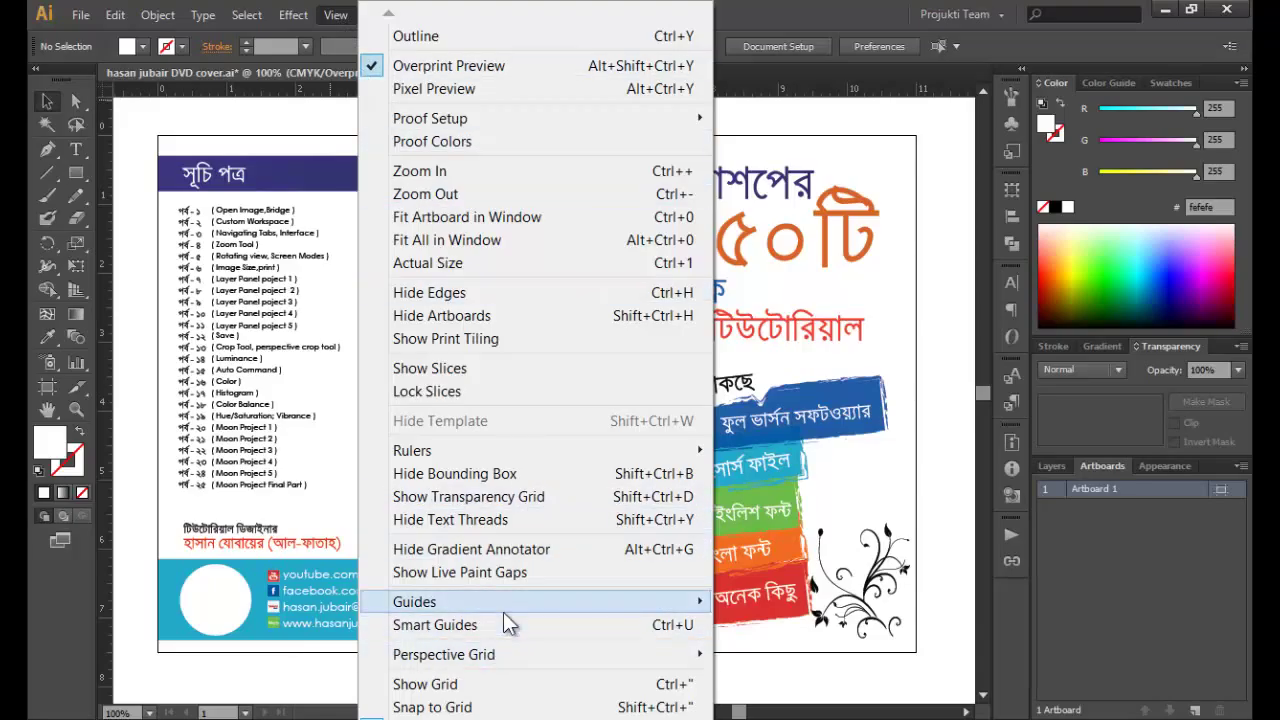
pyautogui.moveTo(414, 602)
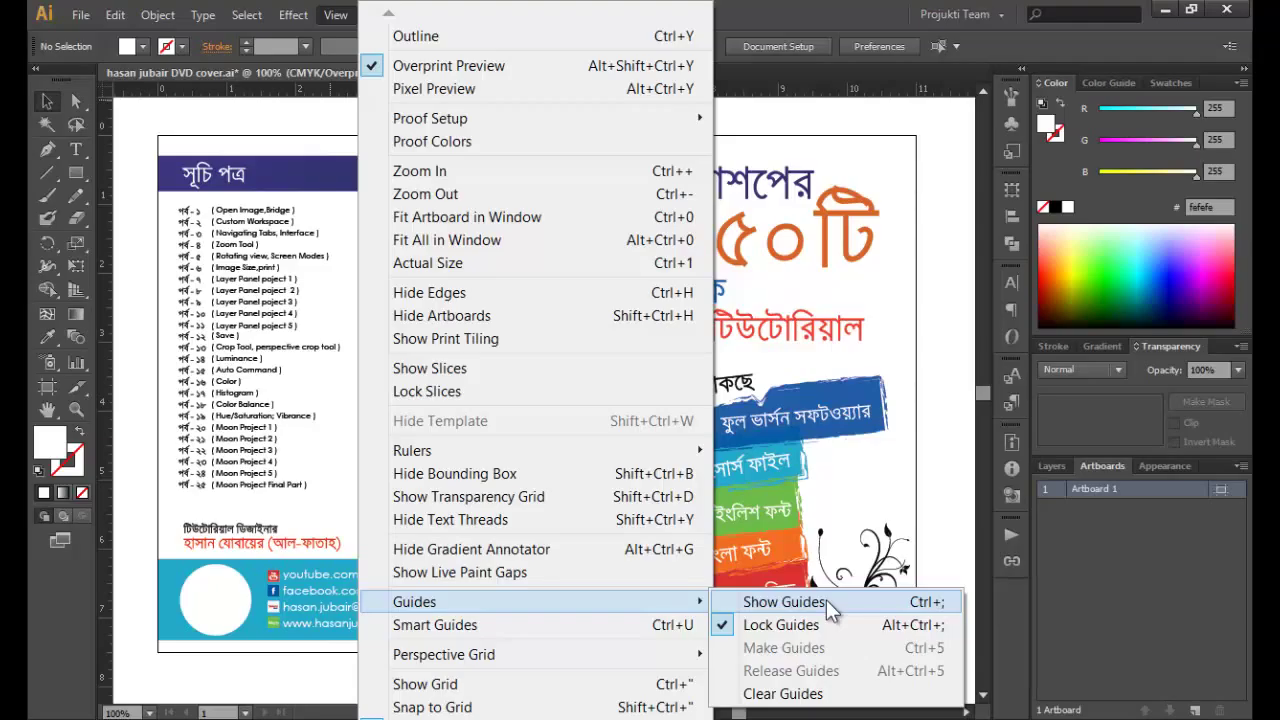
pyautogui.click(826, 602)
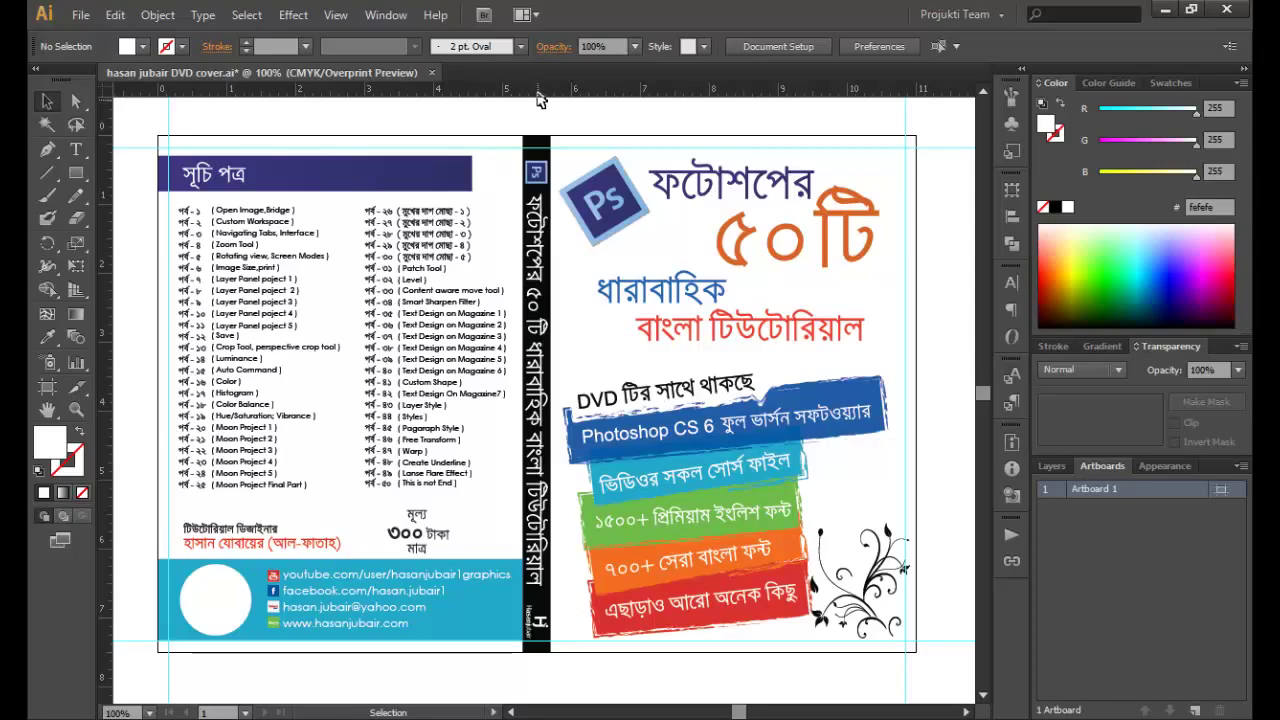
pyautogui.moveTo(537, 96); pyautogui.dragTo(545, 264)
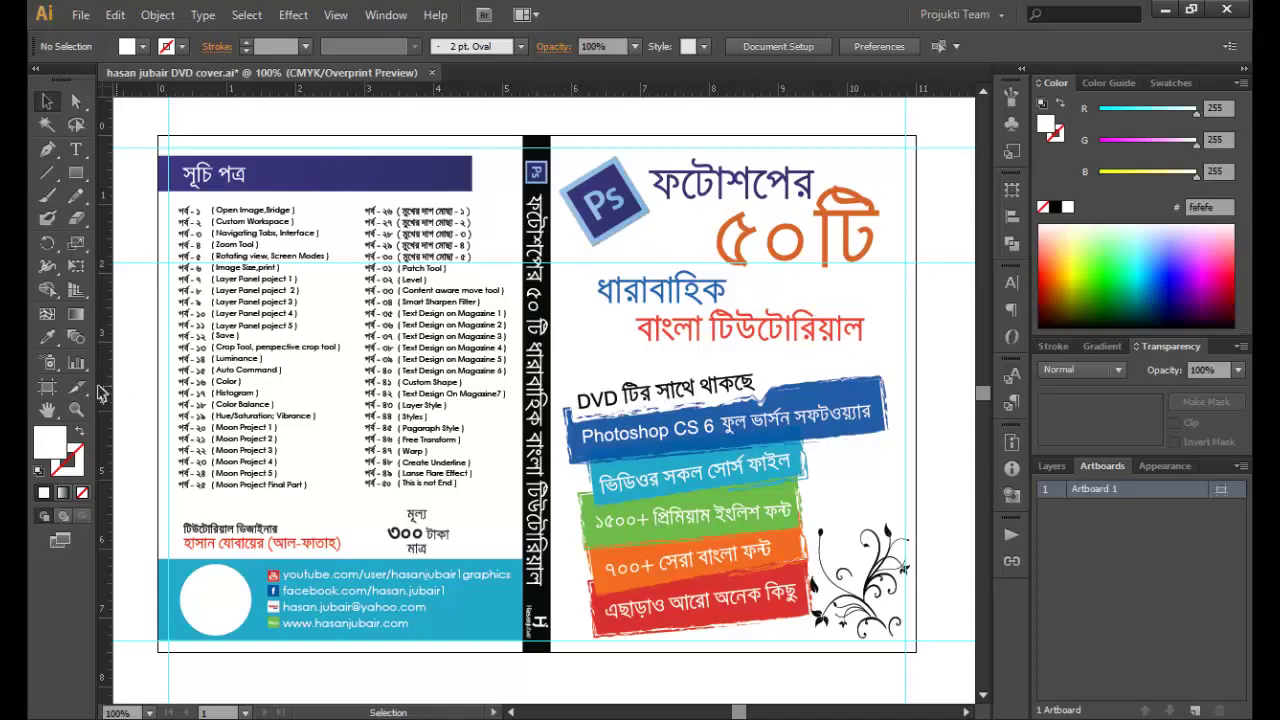
pyautogui.moveTo(105, 392); pyautogui.dragTo(573, 380)
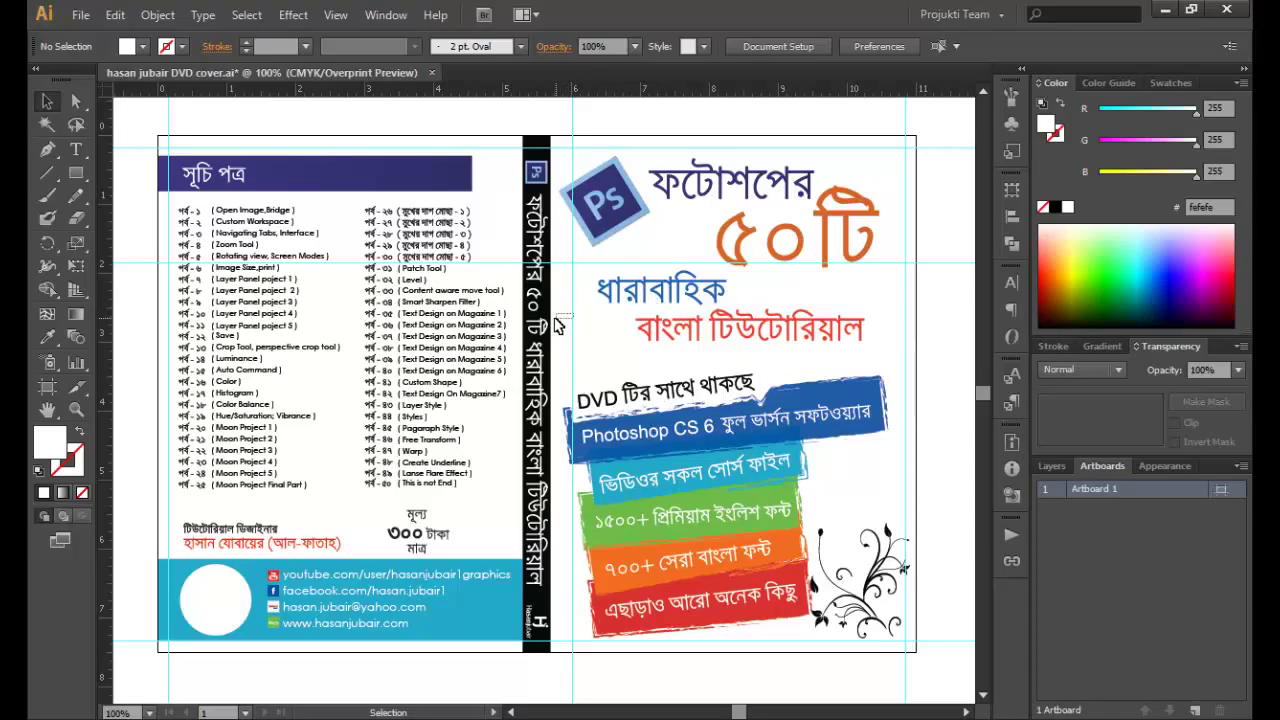
pyautogui.click(576, 193)
pyautogui.click(557, 259)
# Step: Pull a new horizontal guide from the top ruler and snap it to the cover's top edge
pyautogui.scroll(3, 366, 84)
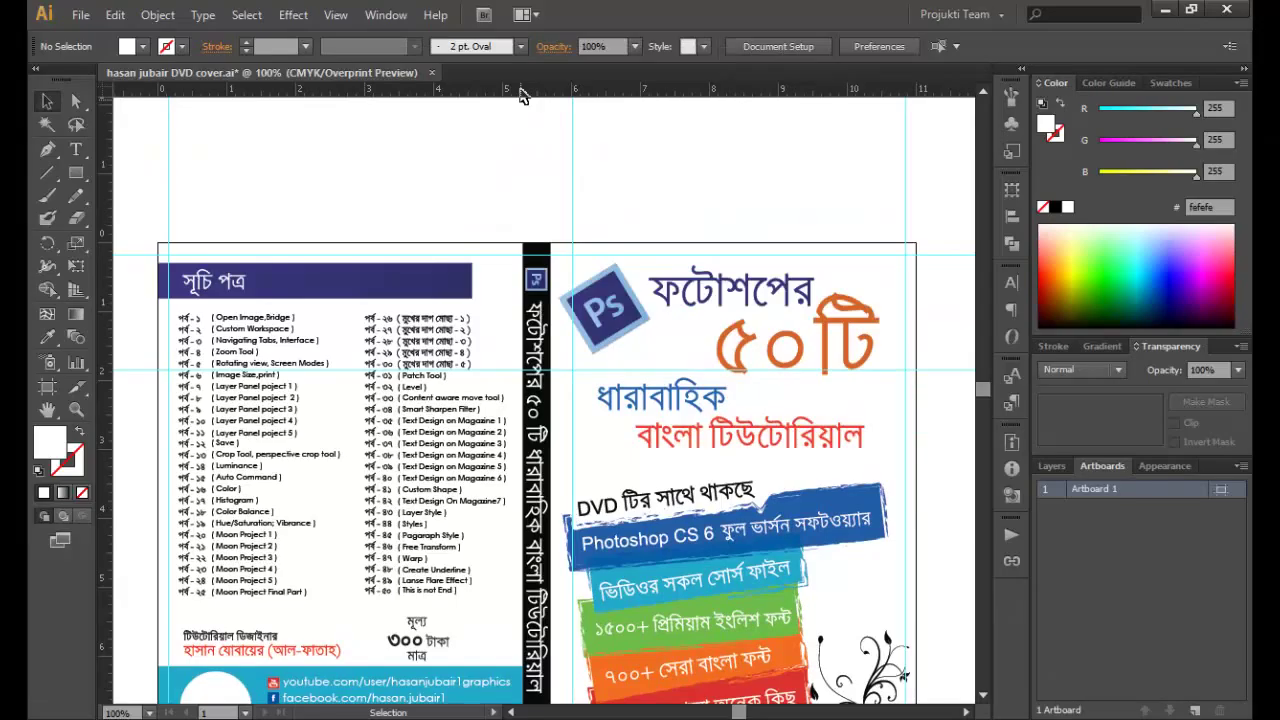
pyautogui.moveTo(527, 101); pyautogui.dragTo(524, 214)
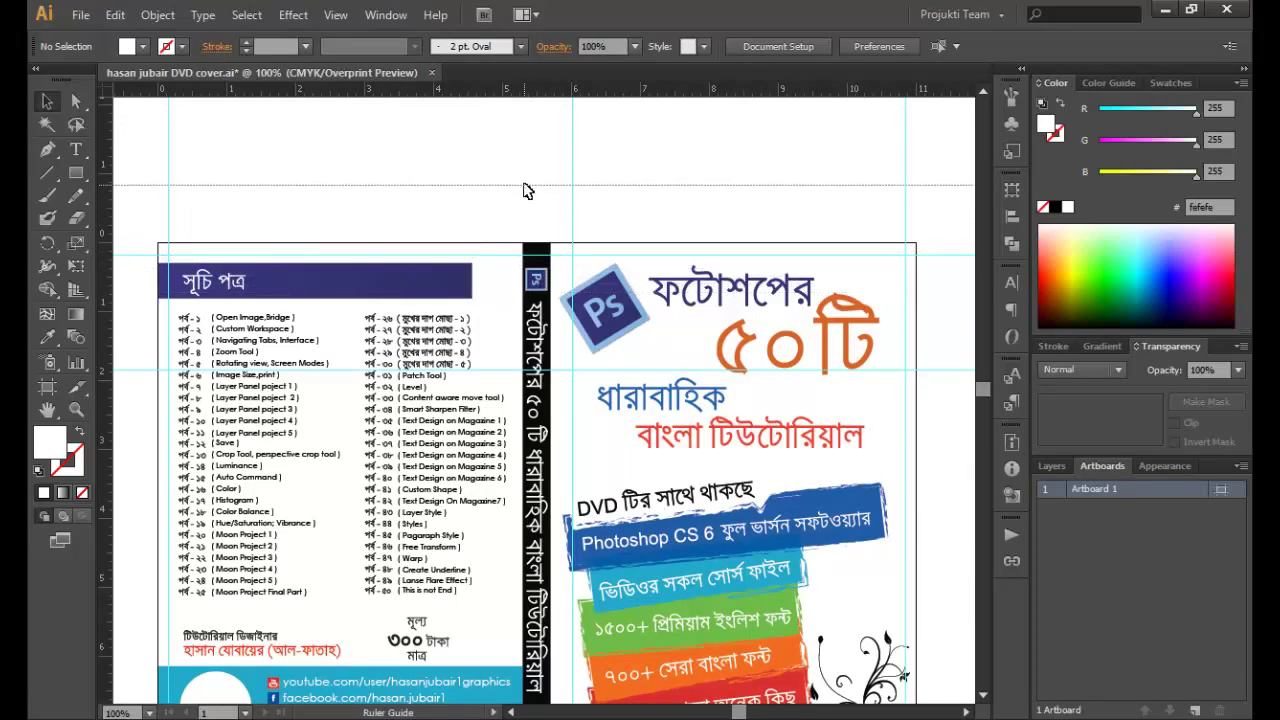
pyautogui.moveTo(524, 214)
pyautogui.mouseDown()
pyautogui.moveTo(550, 427)
pyautogui.moveTo(544, 92)
pyautogui.mouseUp()
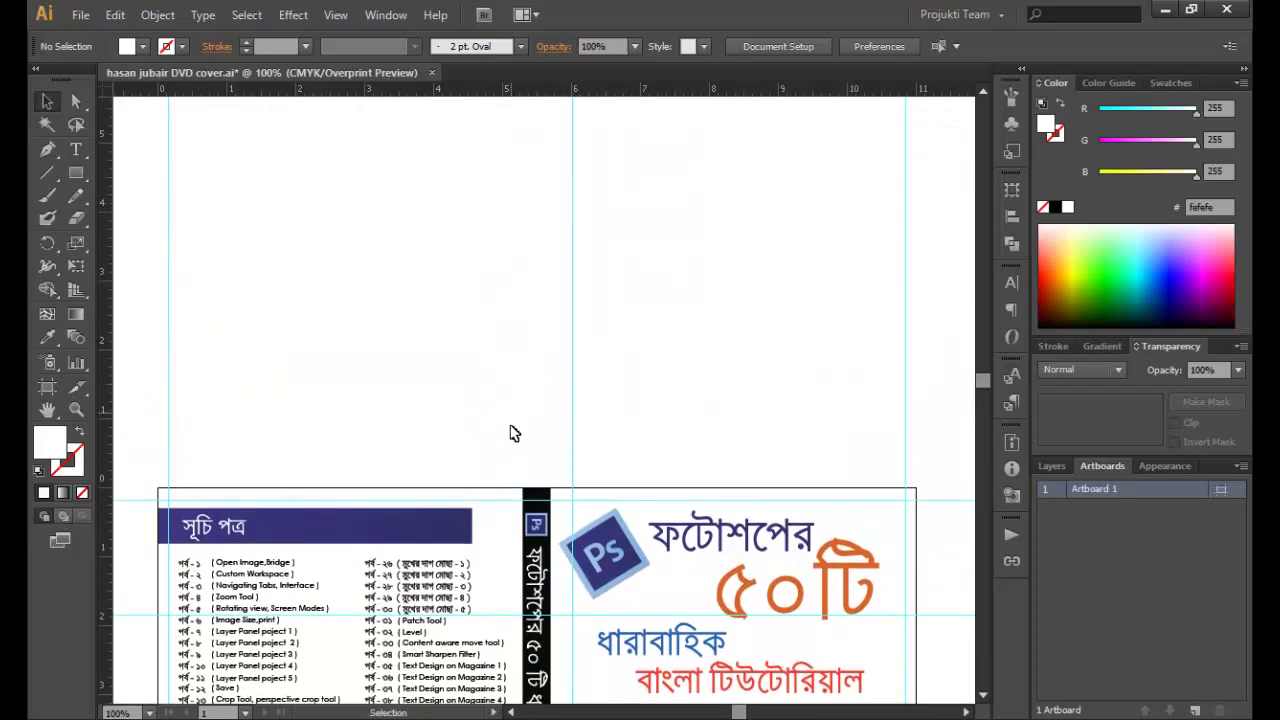
pyautogui.moveTo(514, 443); pyautogui.dragTo(503, 220)
pyautogui.click(983, 695)
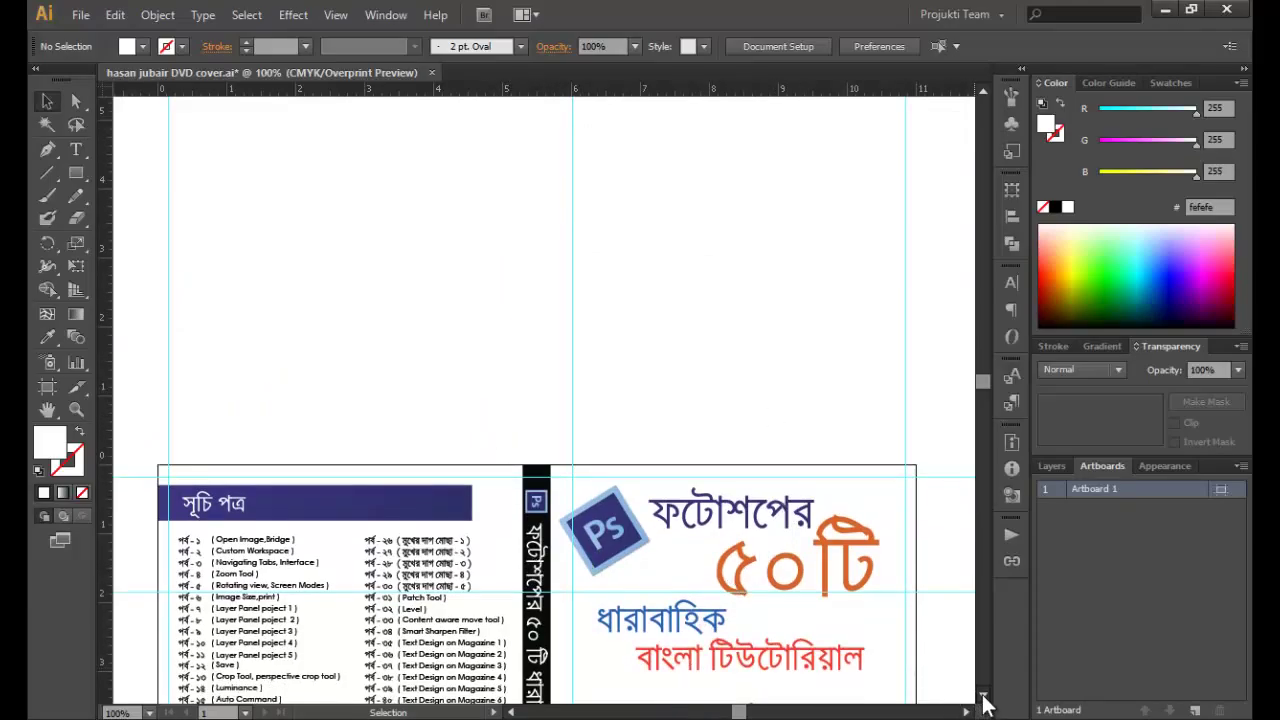
pyautogui.click(983, 698)
pyautogui.click(983, 698)
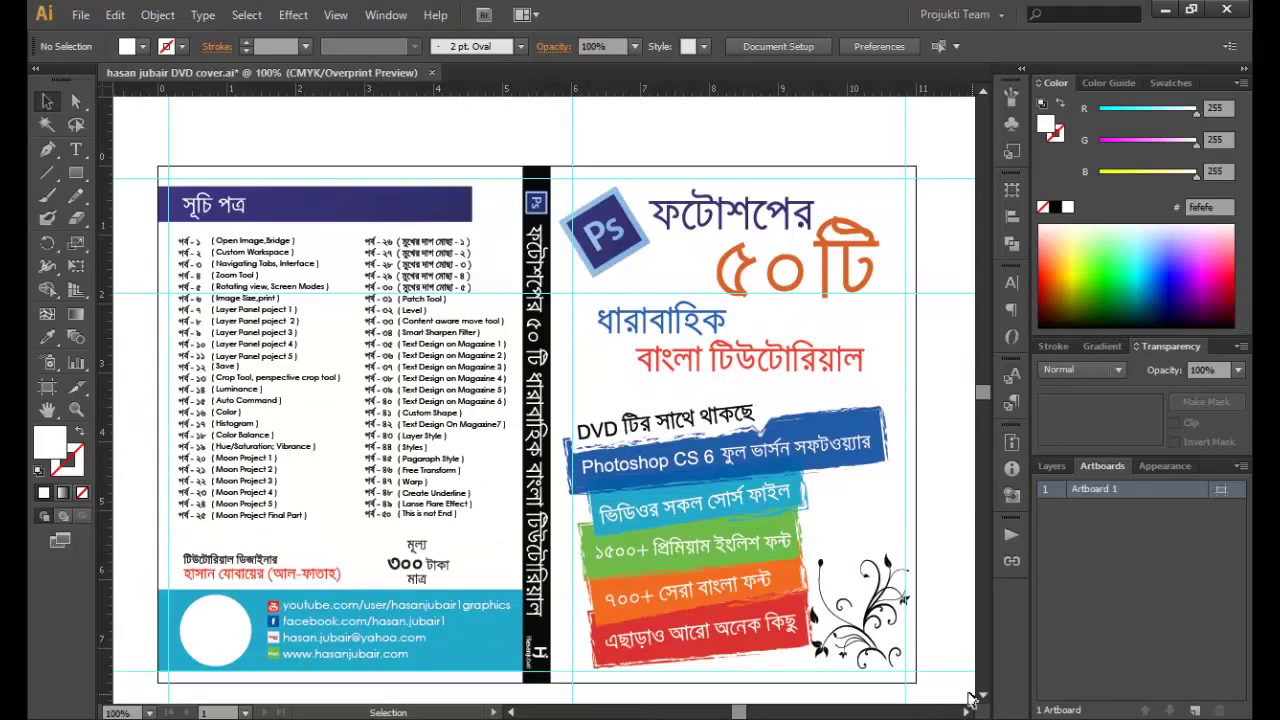
# Step: Remove all guides from the document with View > Guides > Clear Guides
pyautogui.click(334, 16)
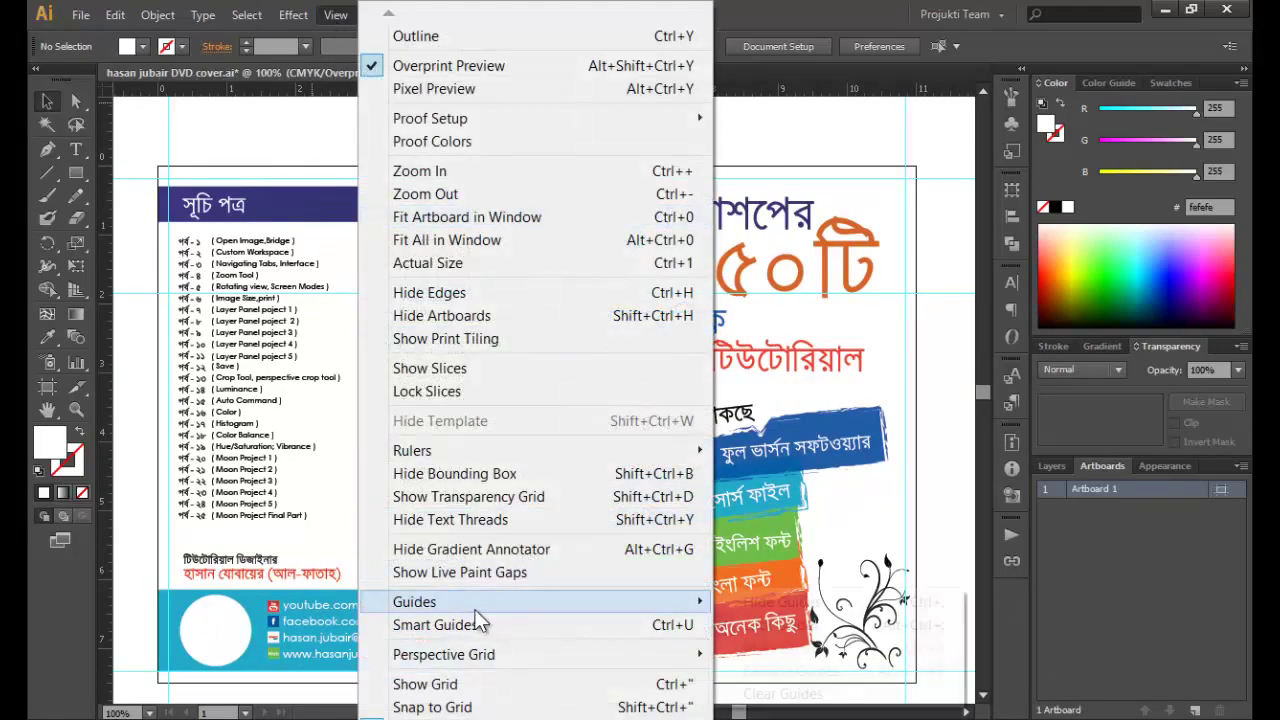
pyautogui.moveTo(414, 601)
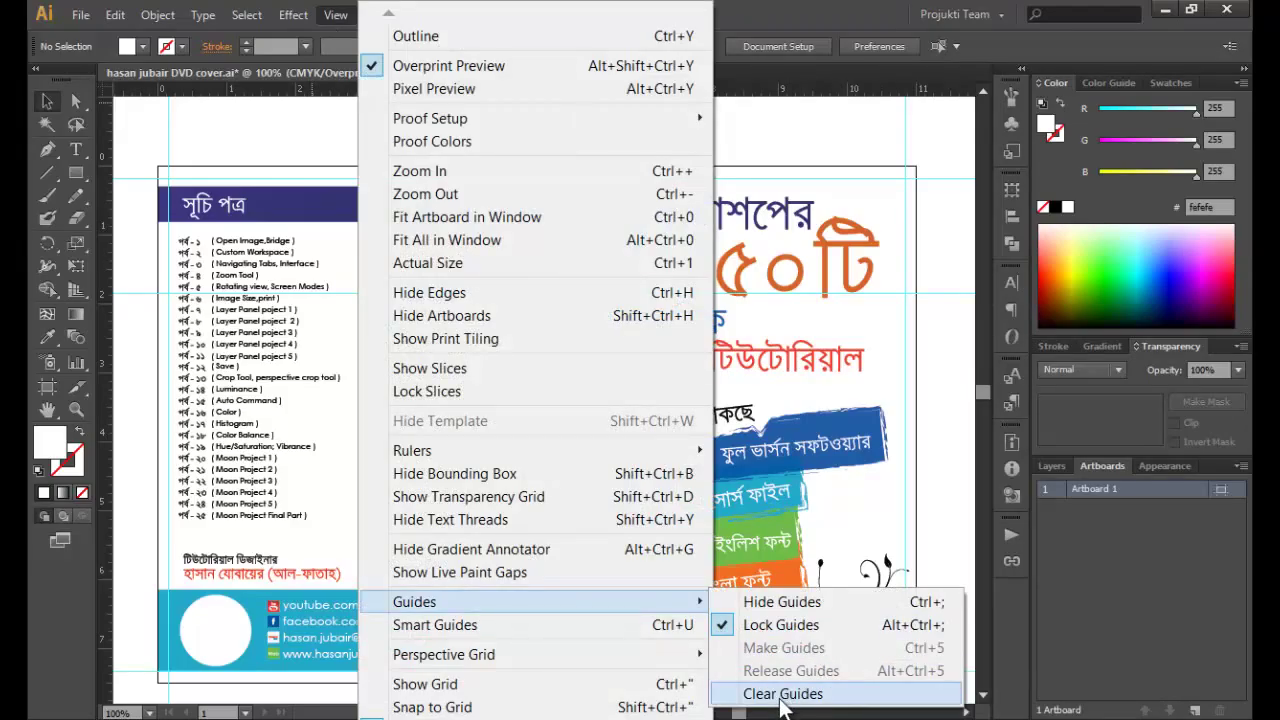
pyautogui.click(783, 694)
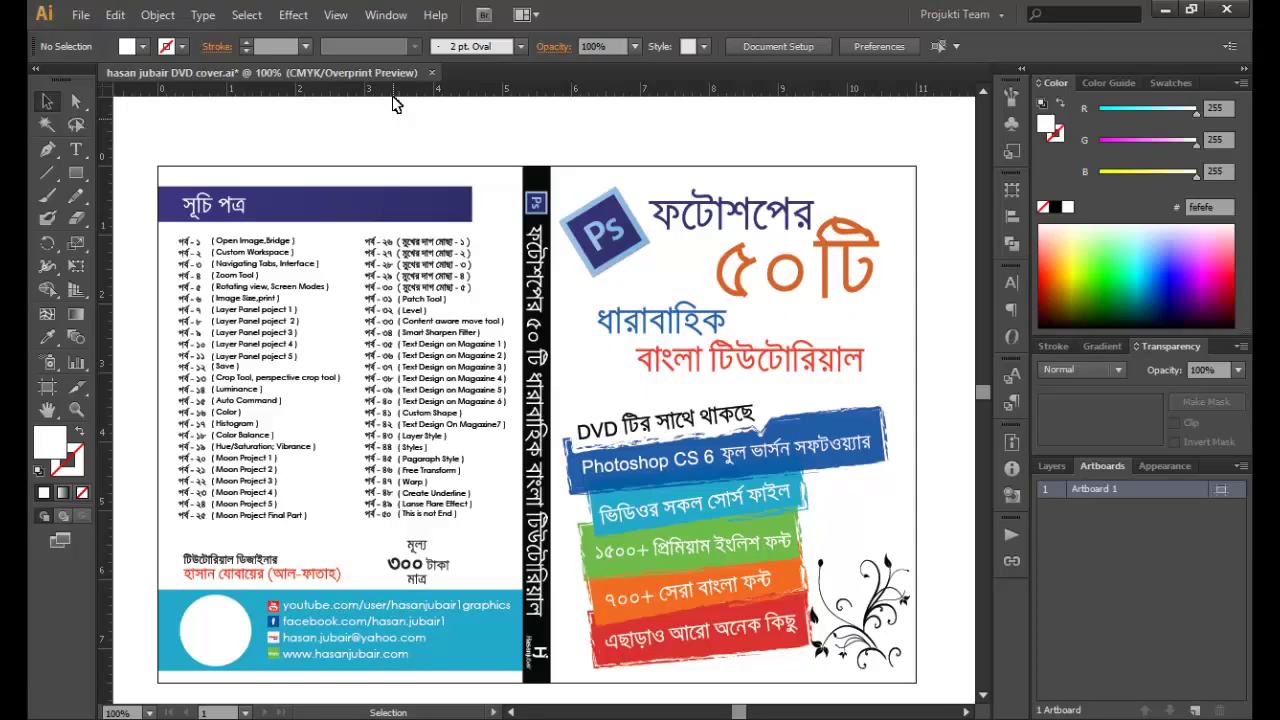
pyautogui.click(337, 15)
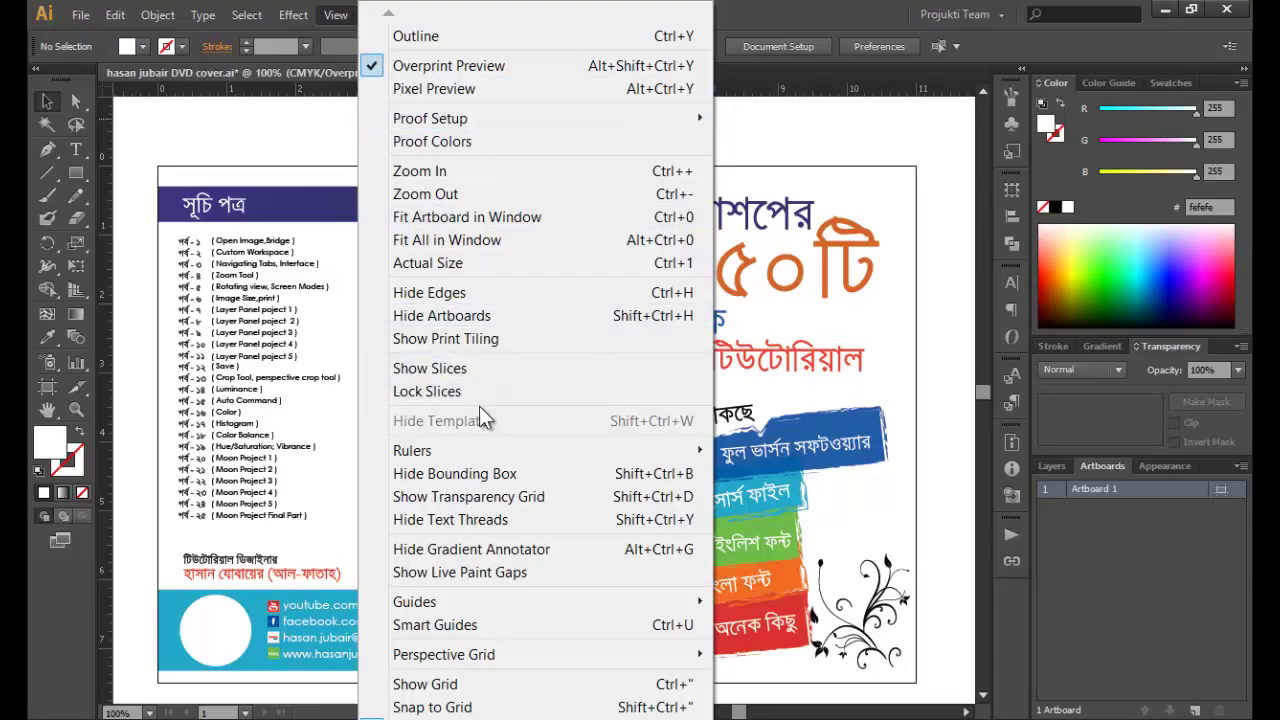
# Step: Show the document grid across the canvas behind the DVD cover
pyautogui.click(481, 688)
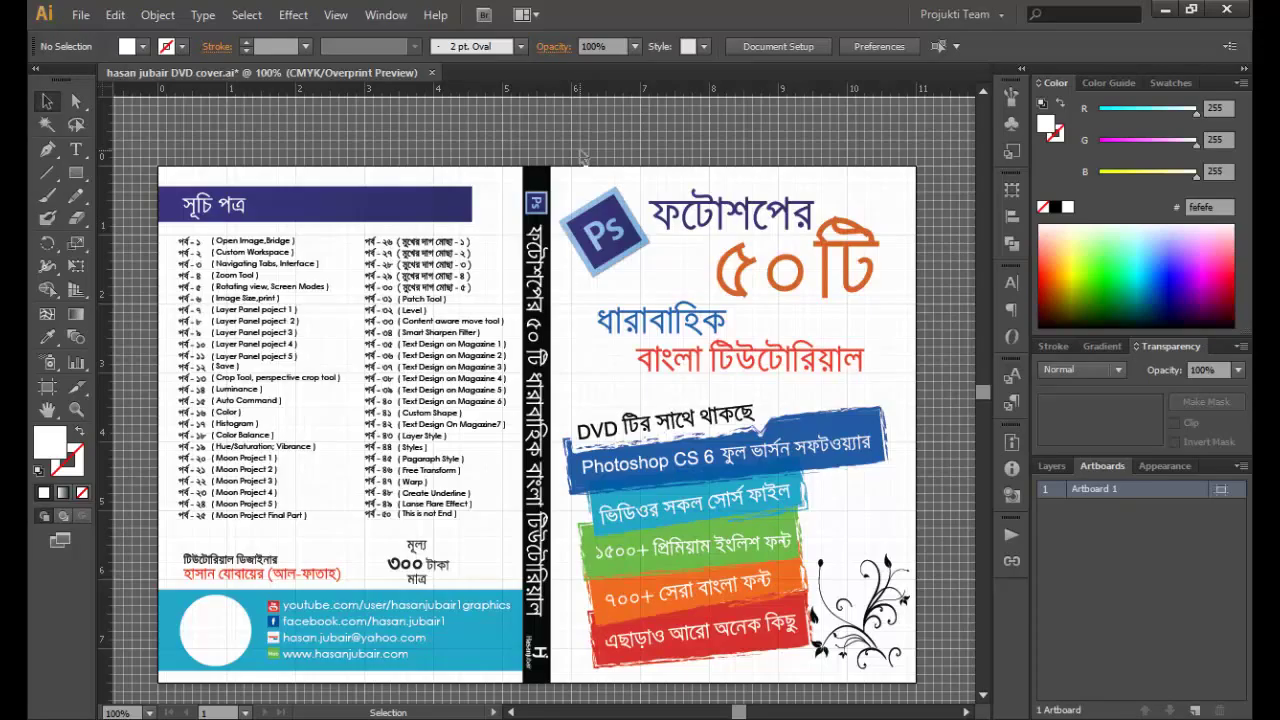
pyautogui.click(115, 15)
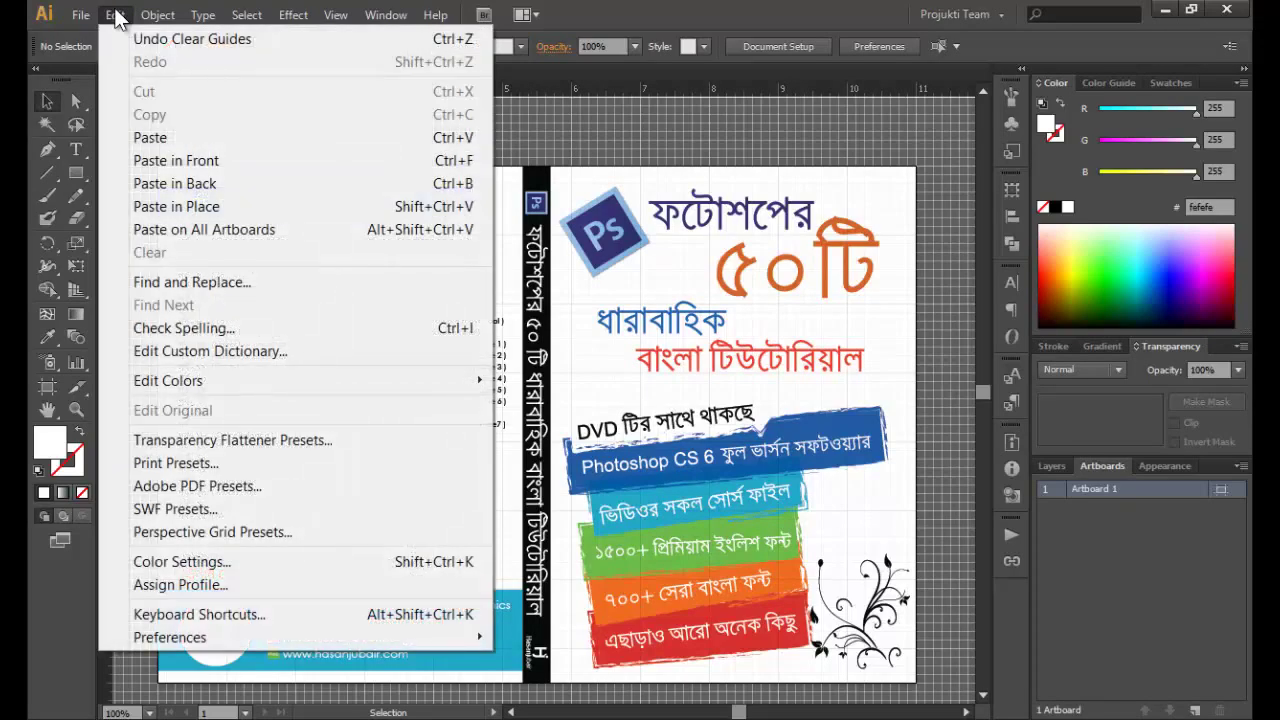
pyautogui.moveTo(170, 637)
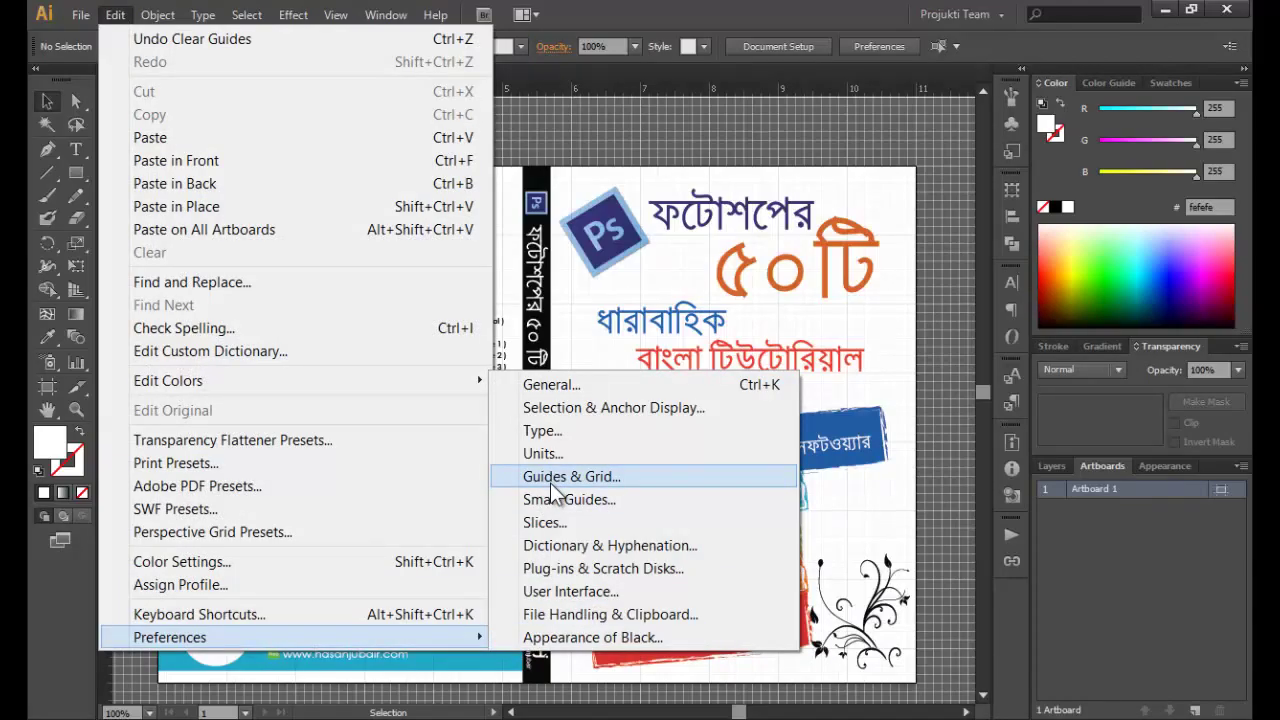
# Step: Set the Guides & Grid preferences to a custom grey (128/128/128) grid with Lines style
pyautogui.click(594, 476)
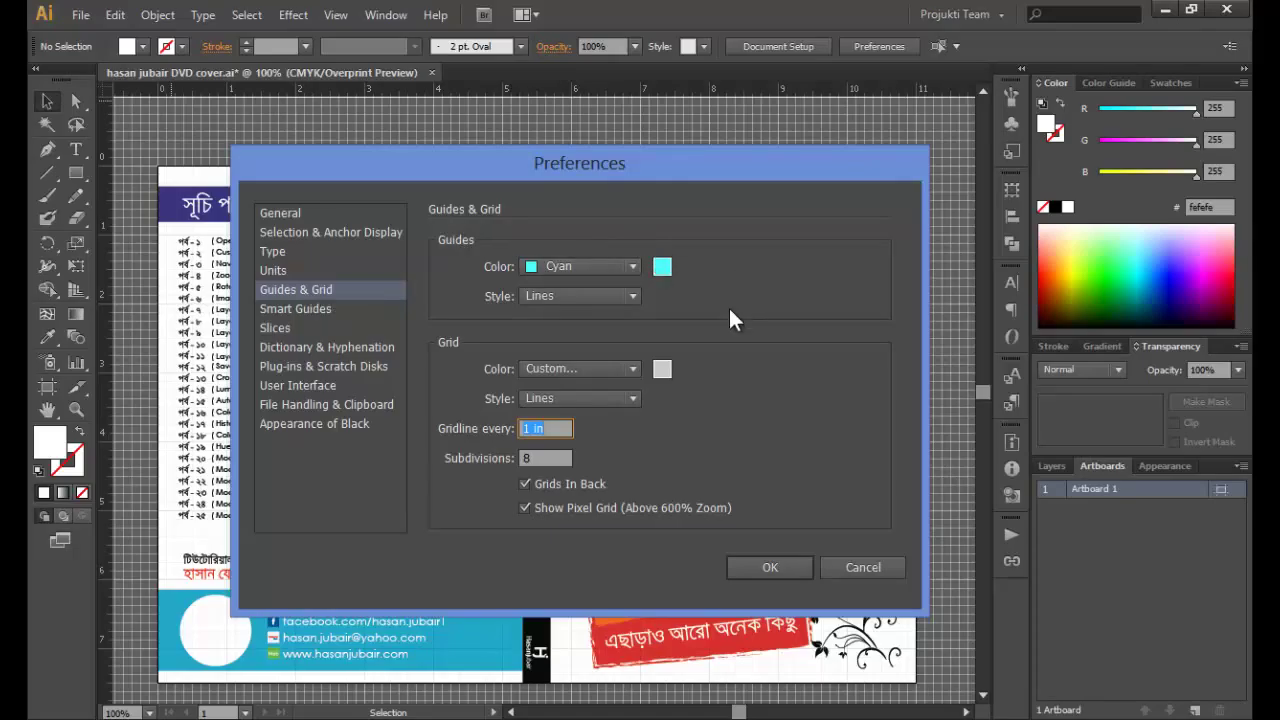
pyautogui.click(660, 369)
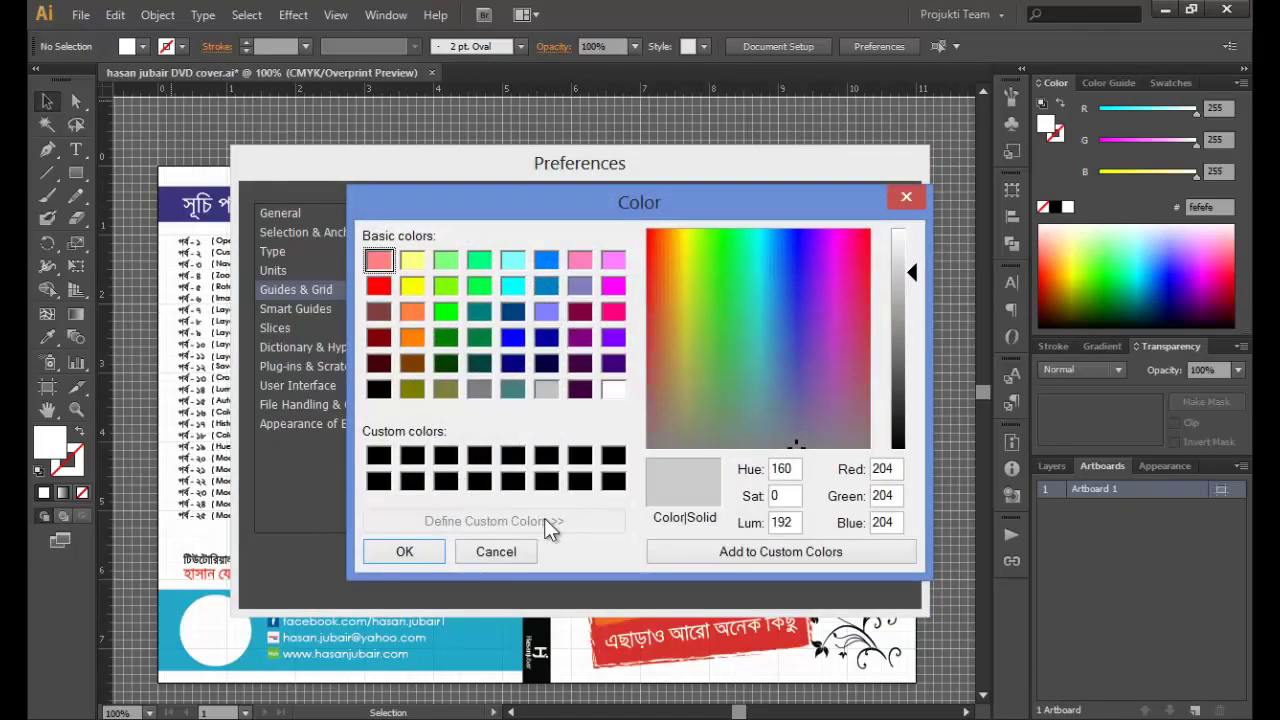
pyautogui.click(478, 390)
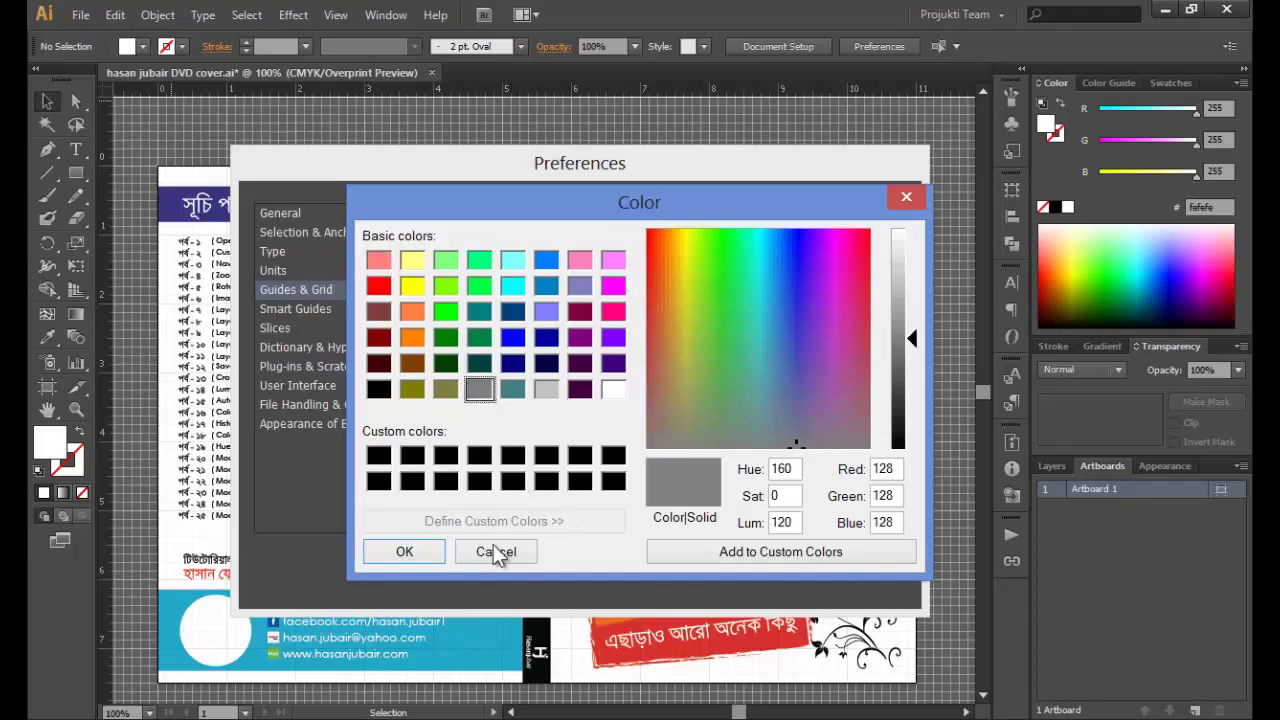
pyautogui.click(425, 547)
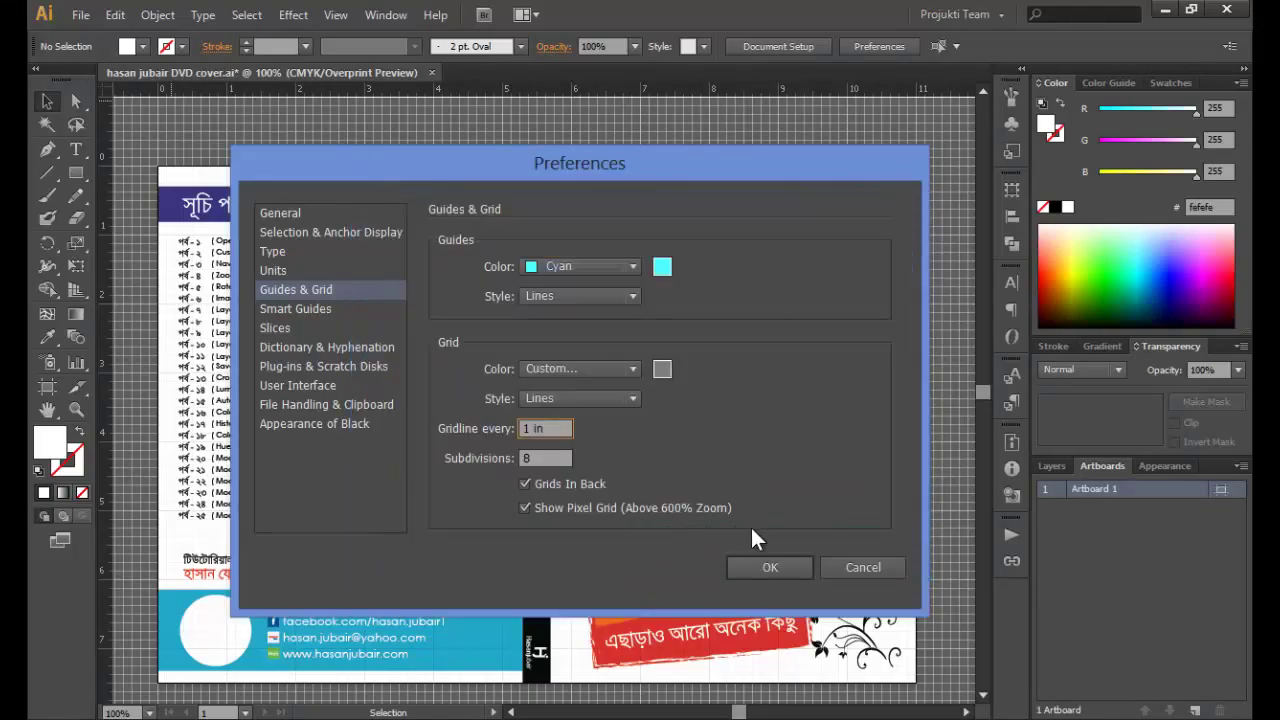
pyautogui.click(580, 398)
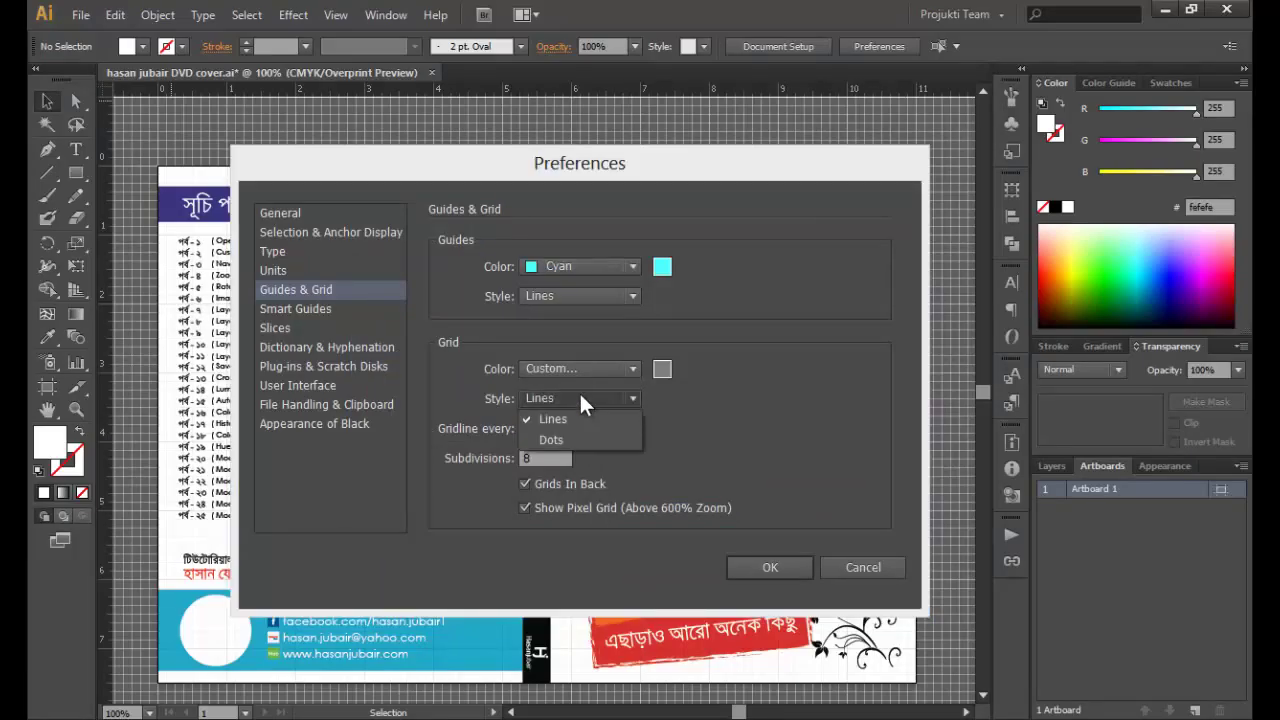
pyautogui.click(553, 419)
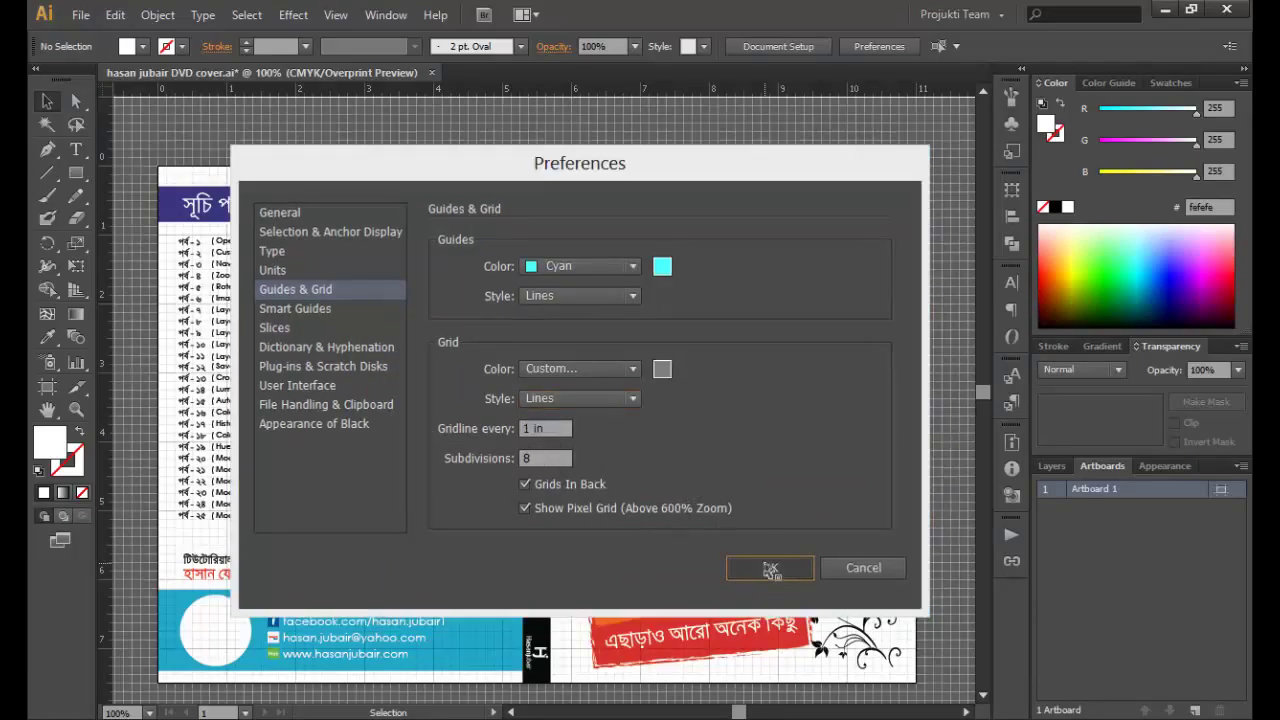
pyautogui.click(770, 569)
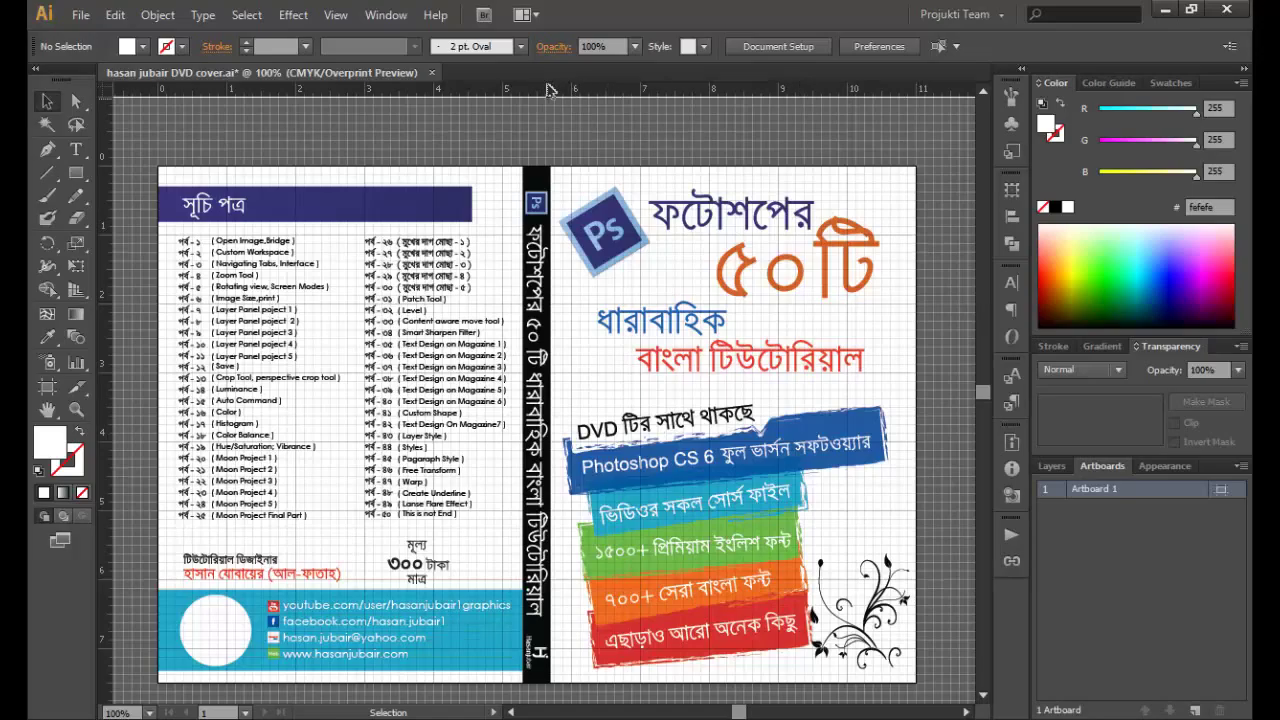
# Step: Add a horizontal guide near the cover's top and hide the grid
pyautogui.moveTo(547, 90); pyautogui.dragTo(538, 232)
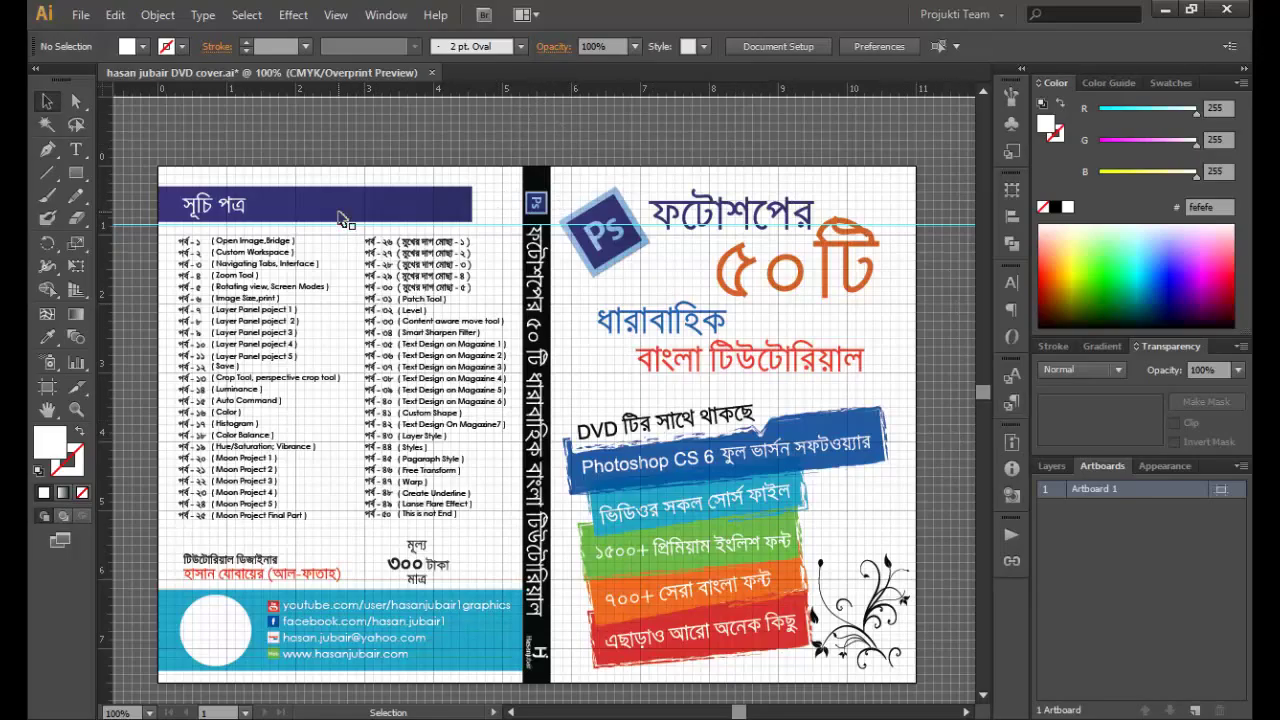
pyautogui.click(338, 15)
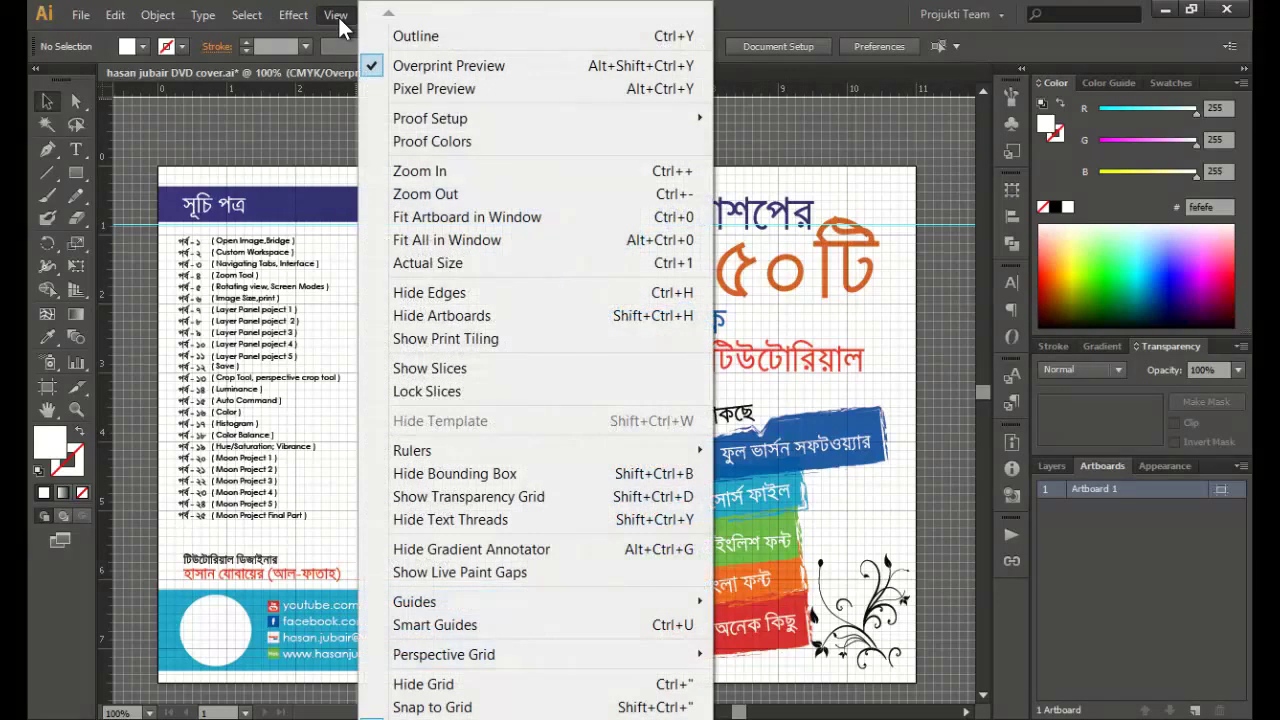
pyautogui.click(470, 688)
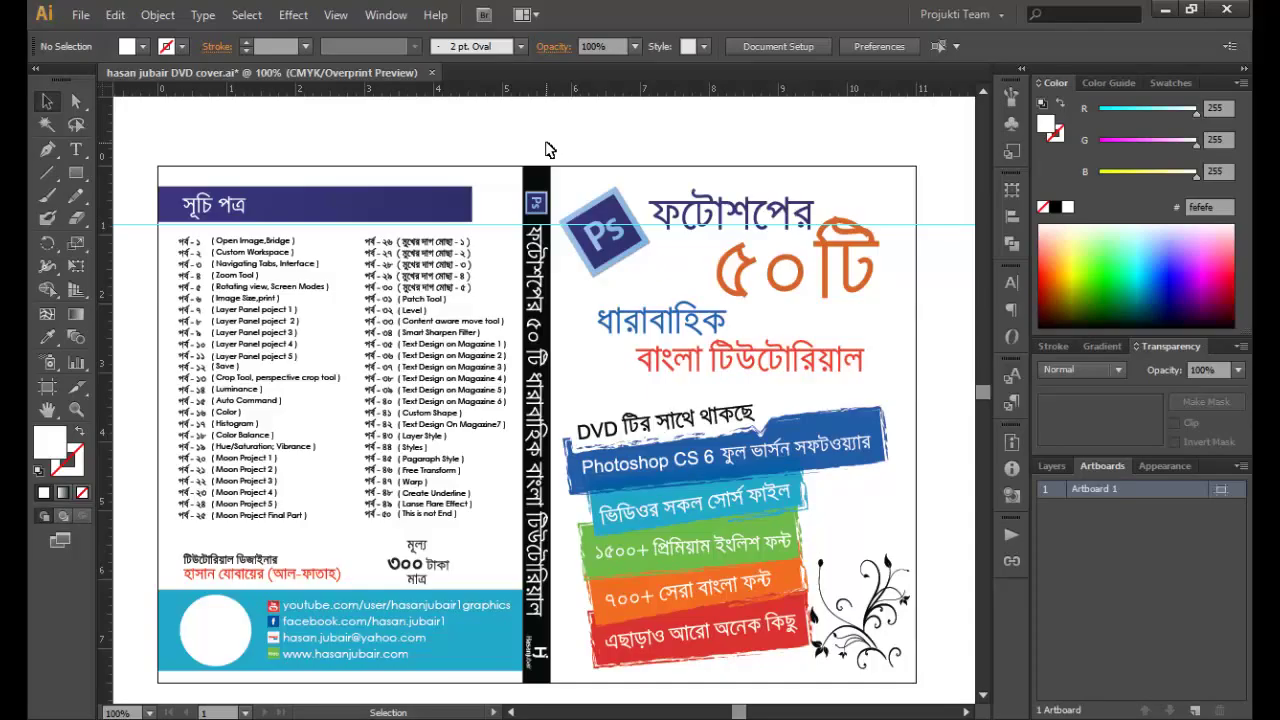
# Step: Create a new blank 960 × 1000 px document and turn on its rulers
pyautogui.press('a')
pyautogui.hotkey('ctrl', 'n')
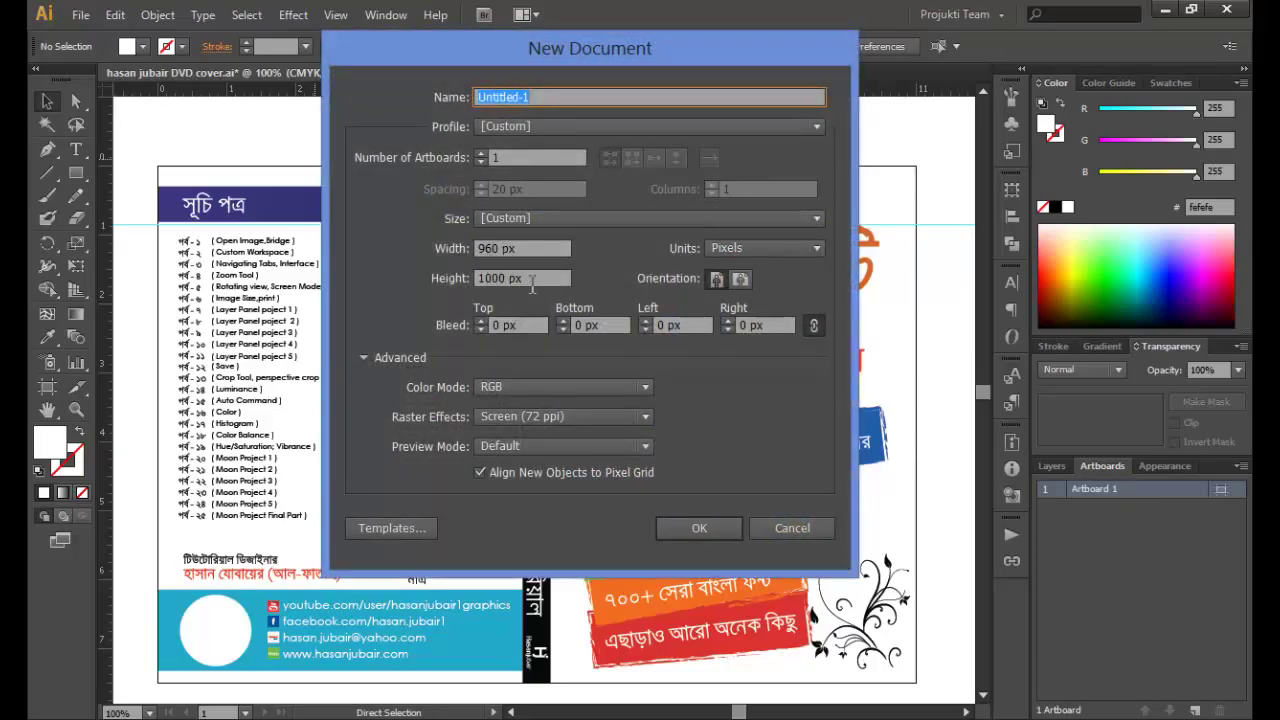
pyautogui.click(705, 530)
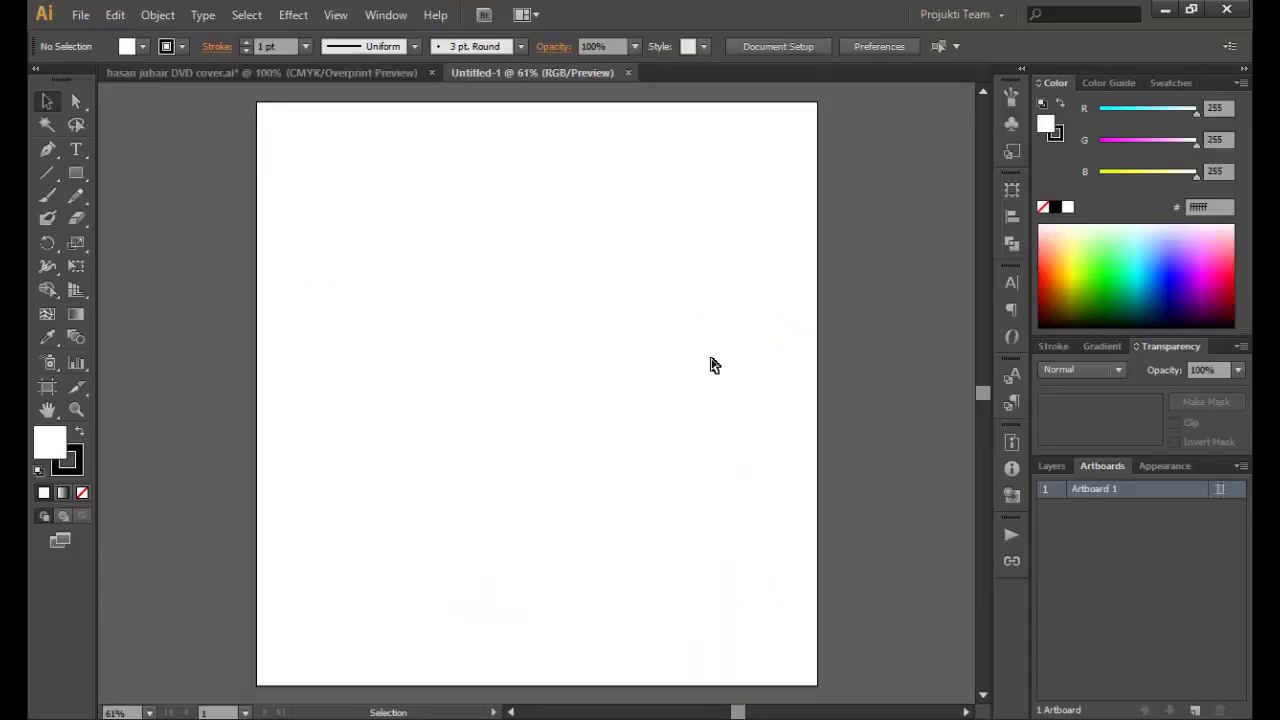
pyautogui.hotkey('ctrl', 'r')
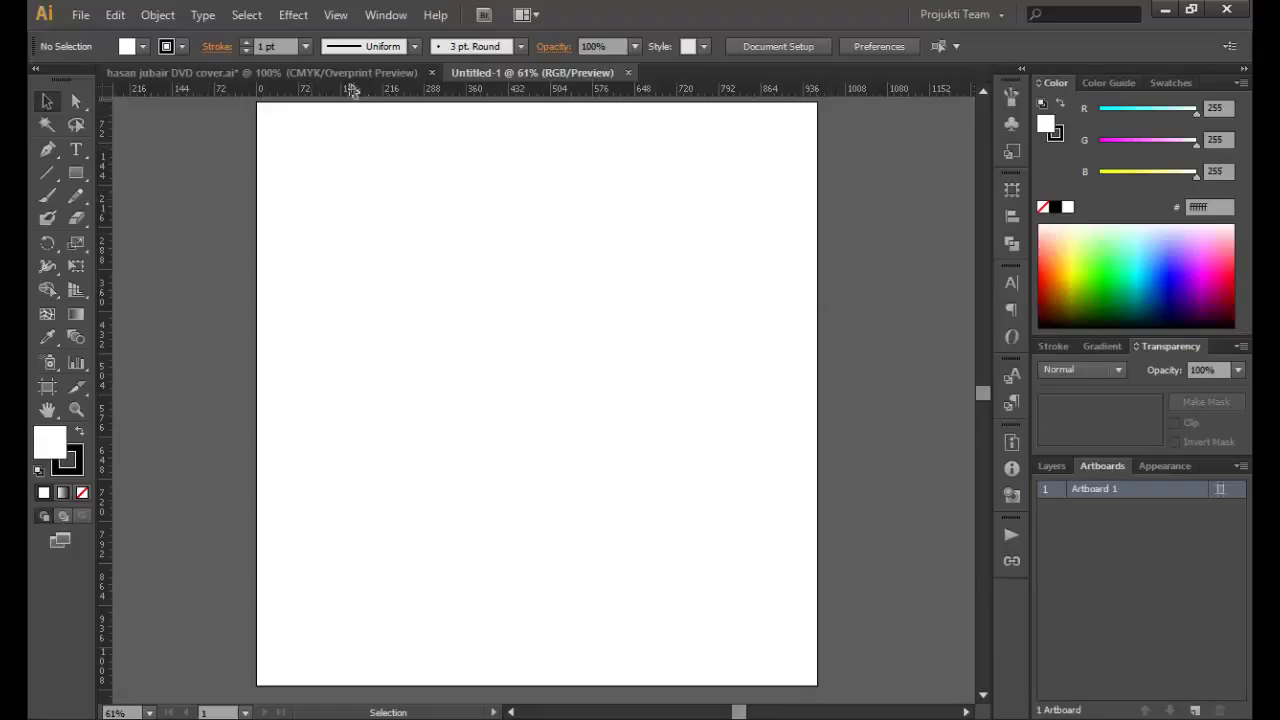
# Step: Drag a horizontal guide onto the blank artboard, then return it to the ruler to remove it
pyautogui.moveTo(351, 90)
pyautogui.mouseDown()
pyautogui.moveTo(346, 200)
pyautogui.moveTo(338, 147)
pyautogui.mouseUp()
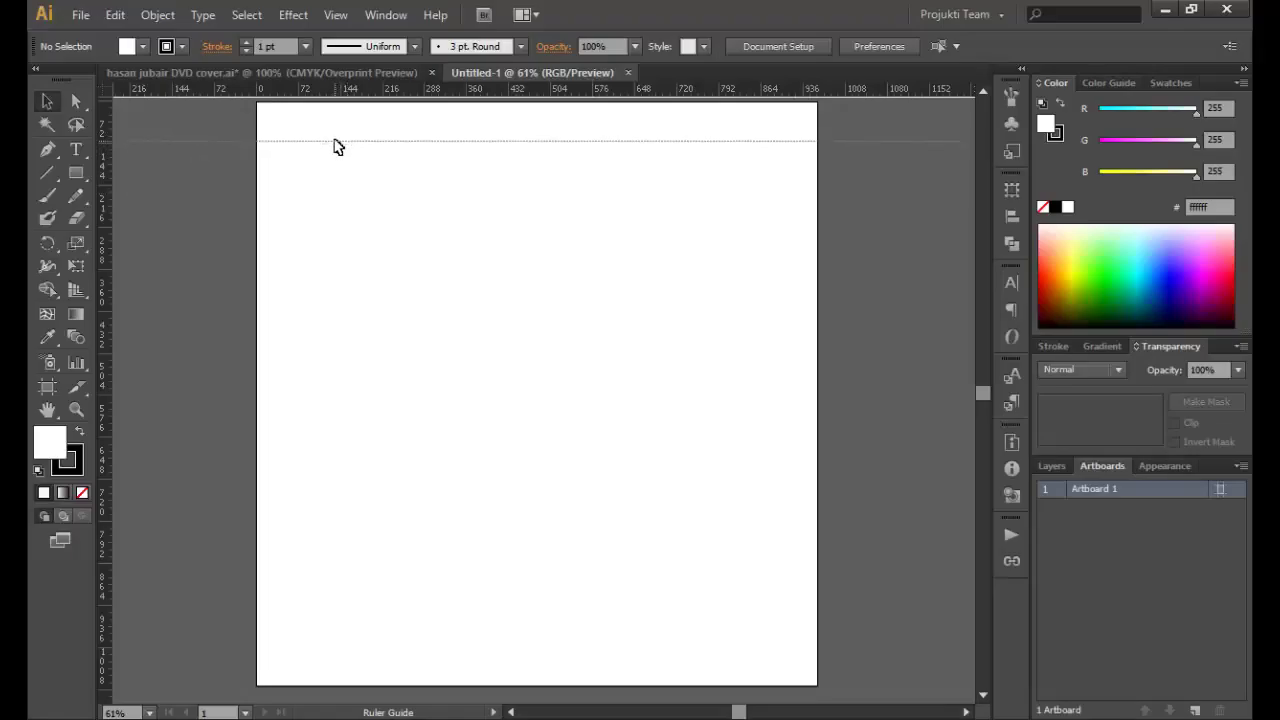
pyautogui.moveTo(338, 147); pyautogui.dragTo(340, 85)
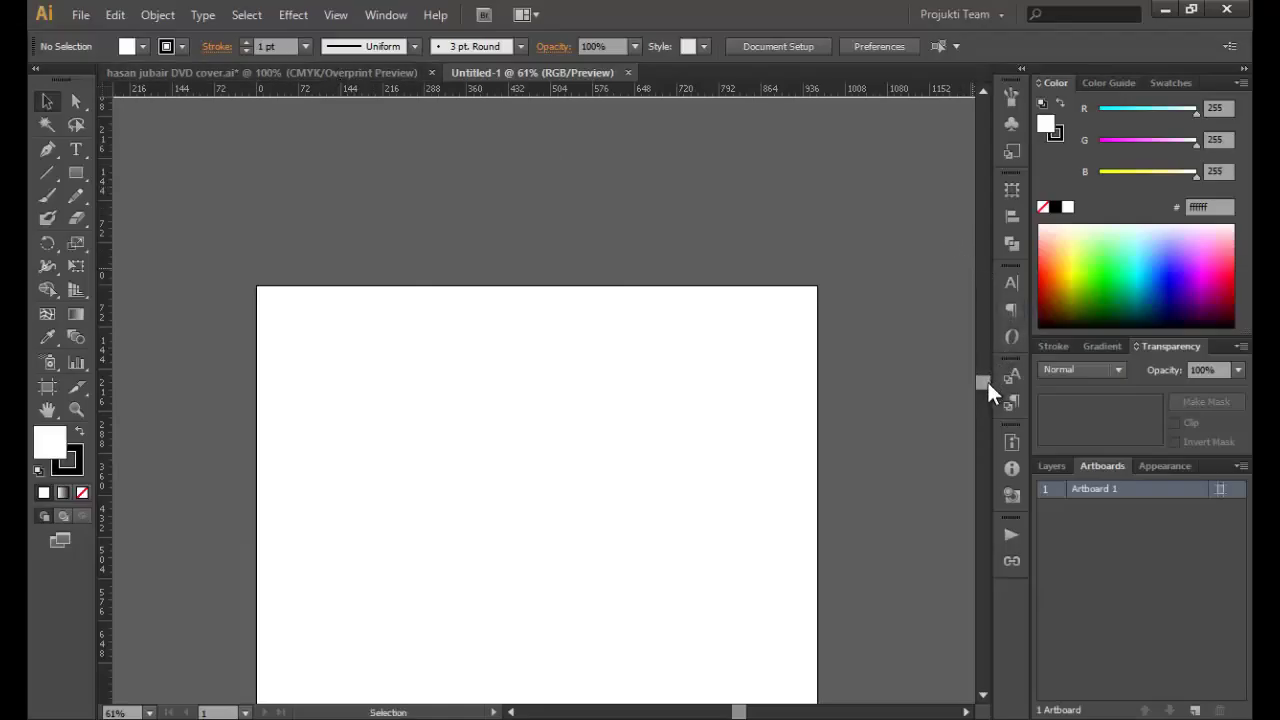
pyautogui.moveTo(987, 379); pyautogui.dragTo(984, 393)
pyautogui.click(385, 14)
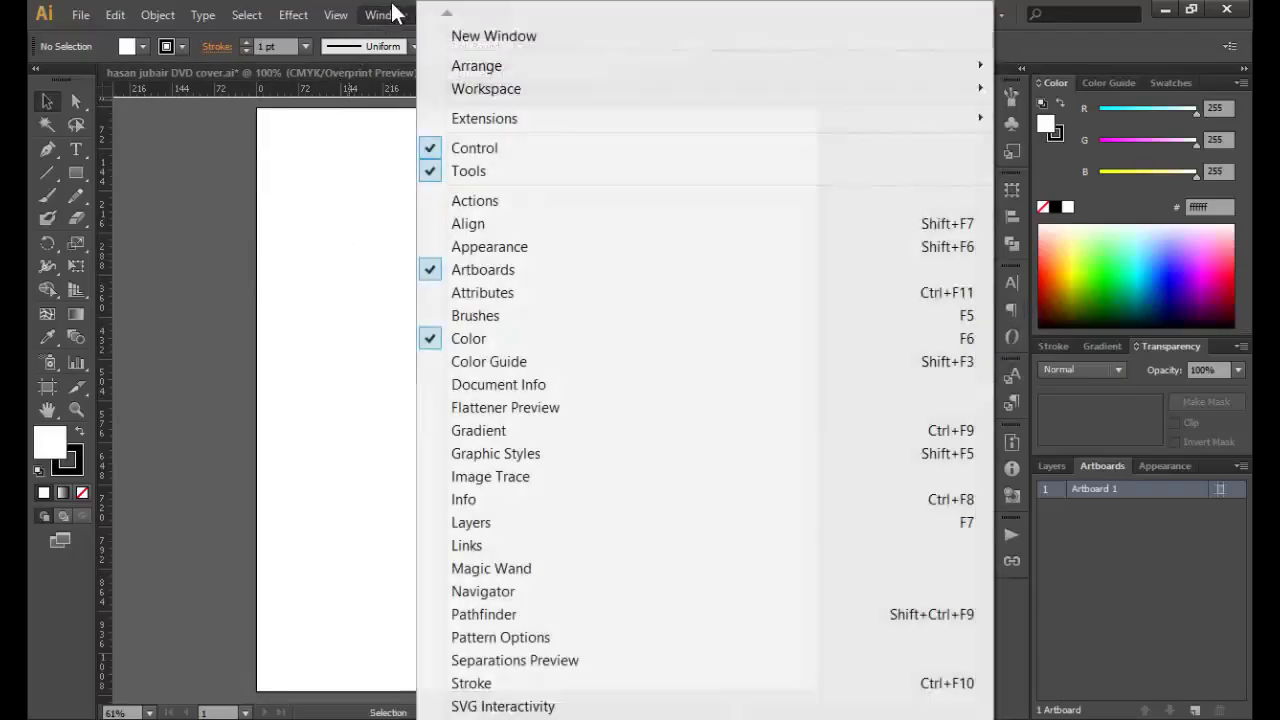
# Step: Open the Info panel and detach it from its panel group as a floating panel
pyautogui.click(515, 505)
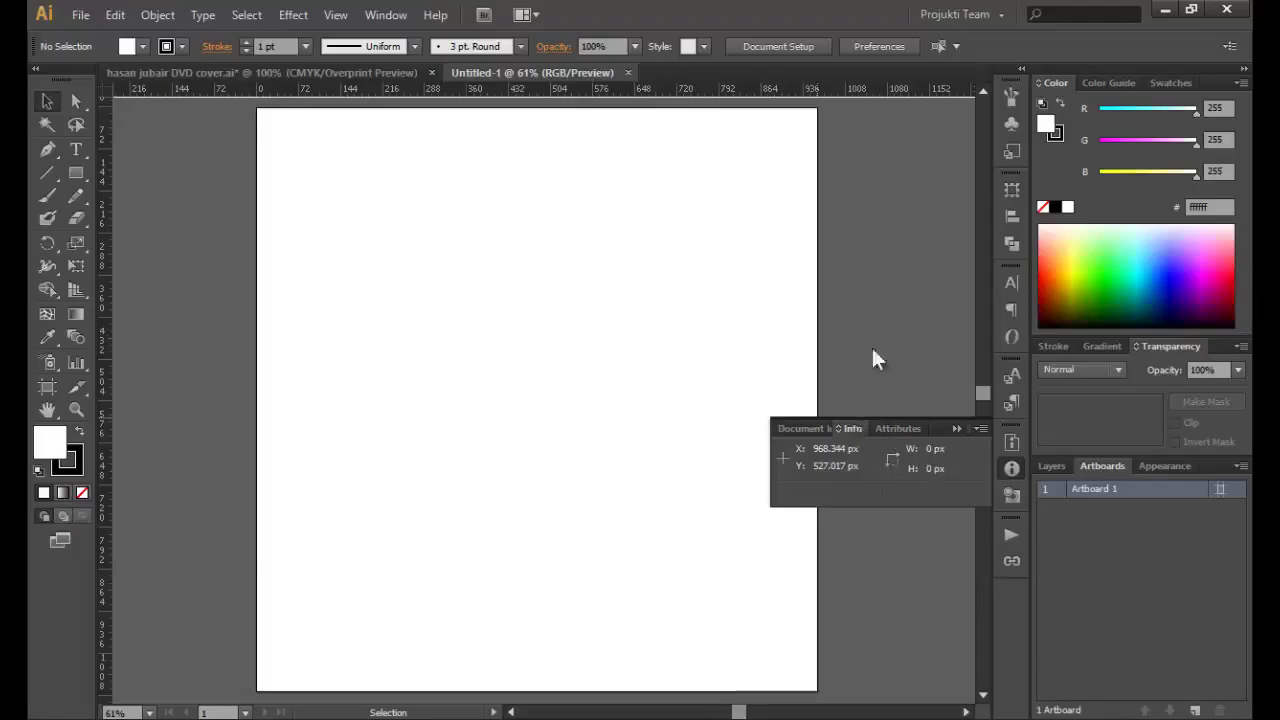
pyautogui.moveTo(850, 428)
pyautogui.mouseDown()
pyautogui.moveTo(867, 186)
pyautogui.moveTo(848, 177)
pyautogui.mouseUp()
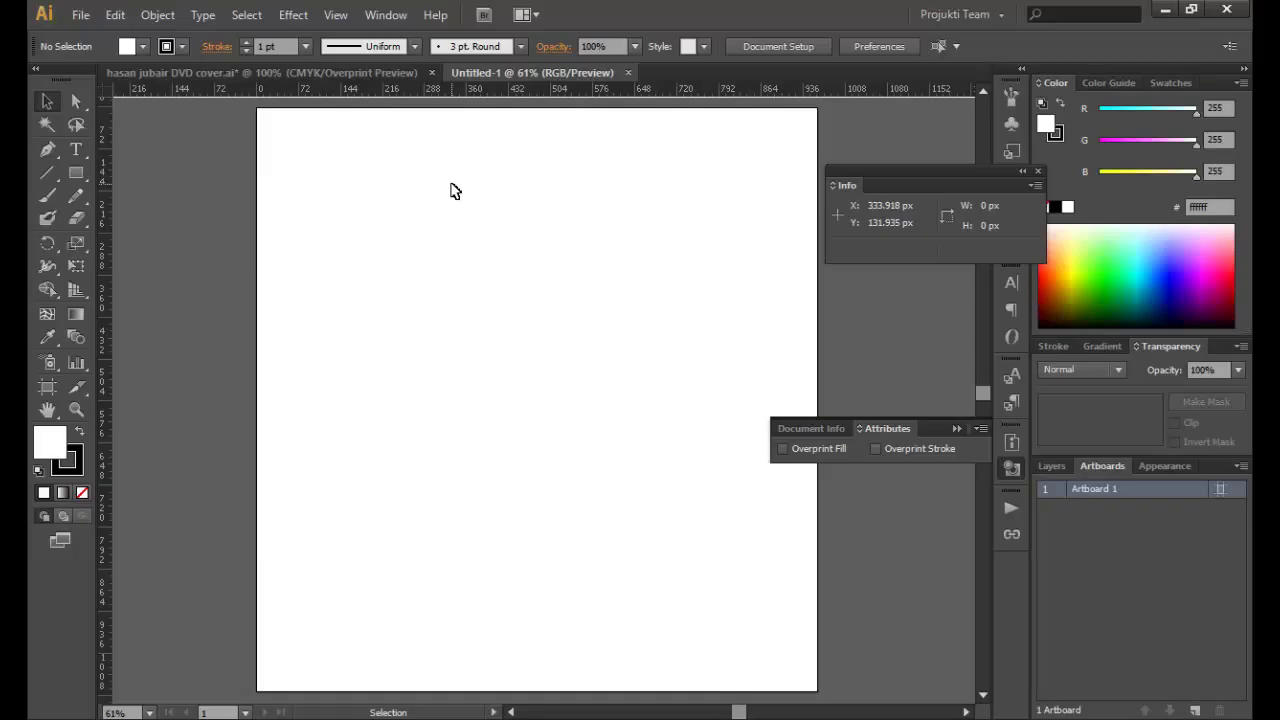
# Step: Keep the ruler units as pixels and place a horizontal guide near the artboard's top
pyautogui.rightClick(497, 90)
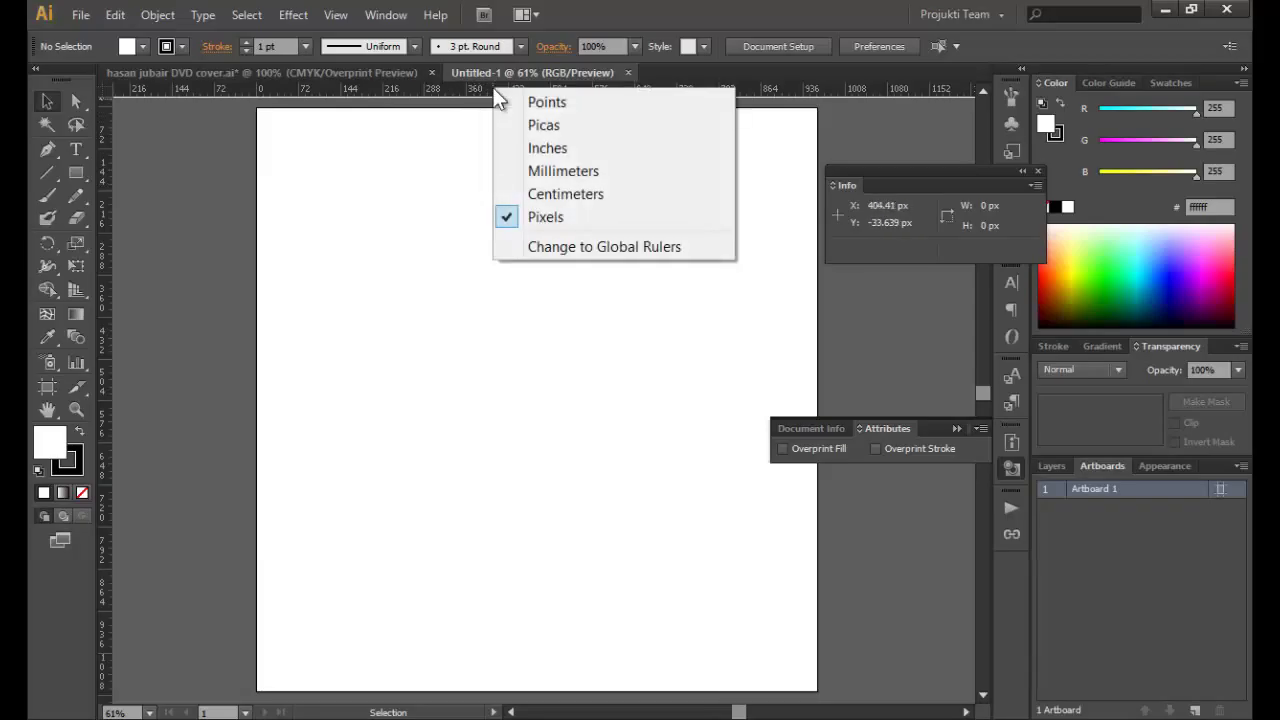
pyautogui.click(487, 90)
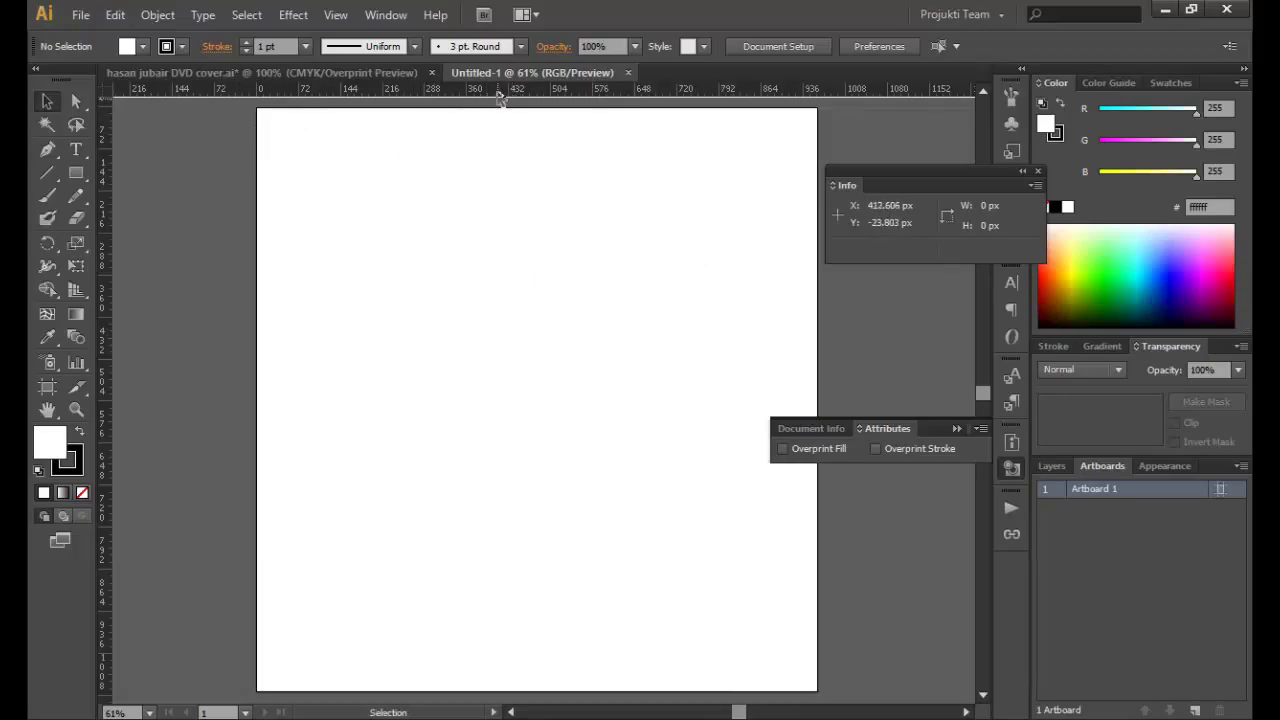
pyautogui.moveTo(506, 103); pyautogui.dragTo(504, 177)
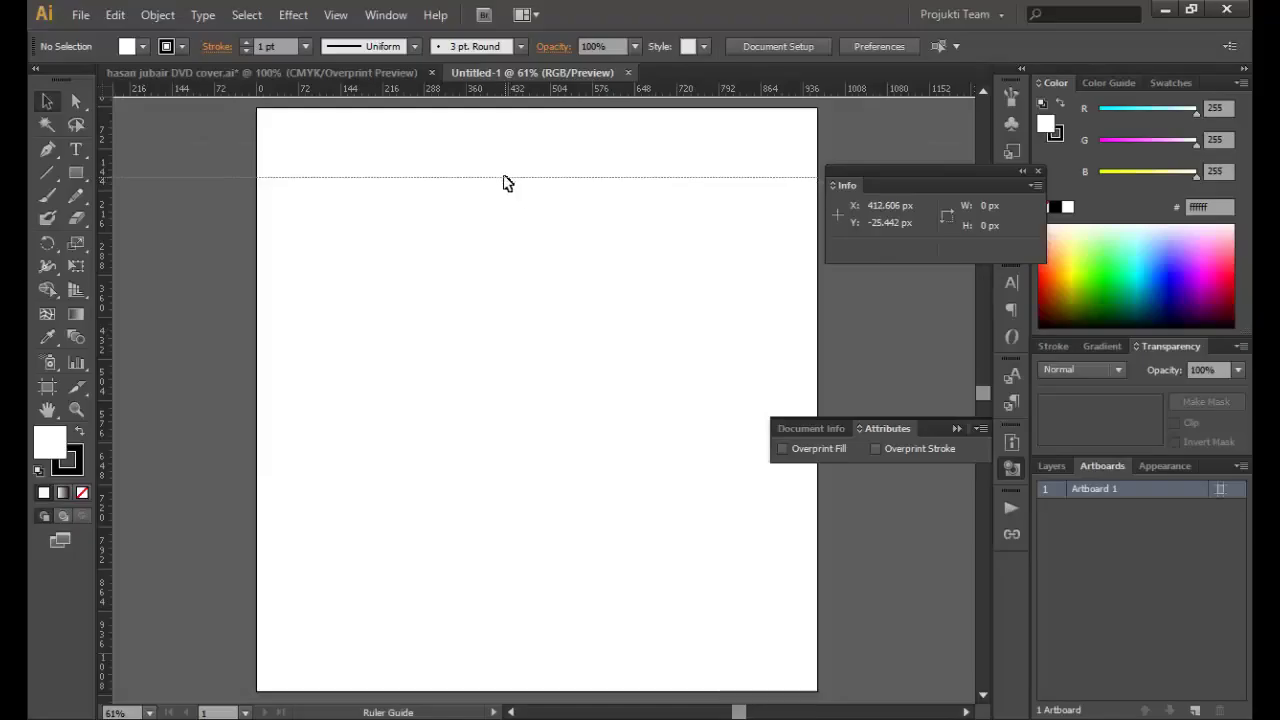
pyautogui.moveTo(504, 183); pyautogui.dragTo(506, 160)
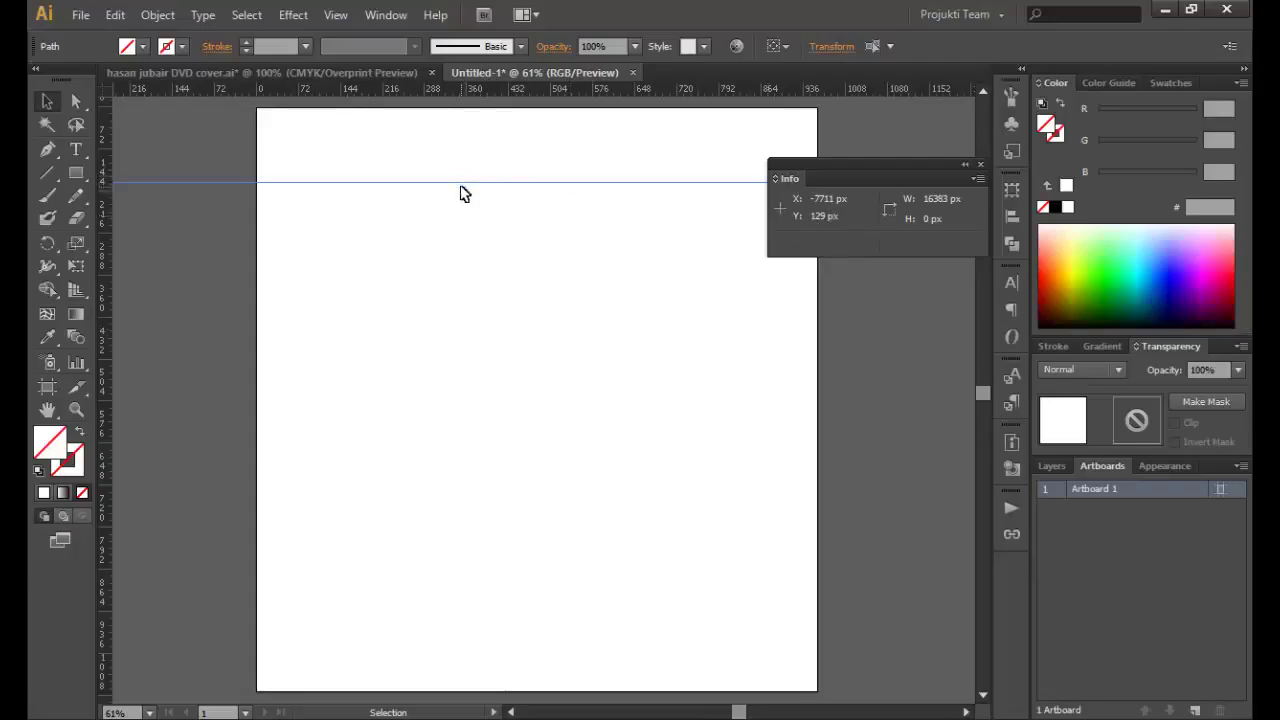
# Step: Add a vertical guide near the left edge and raise the horizontal guide to Y 30 px
pyautogui.moveTo(105, 295); pyautogui.dragTo(313, 340)
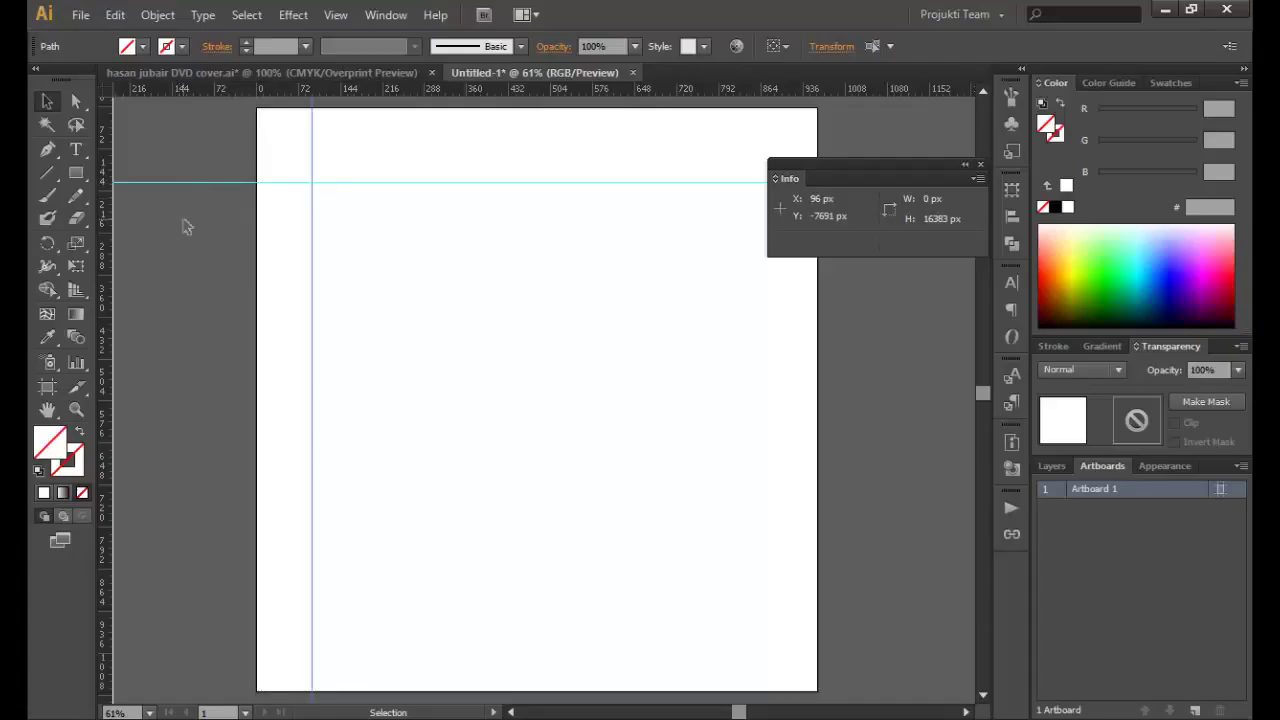
pyautogui.click(194, 183)
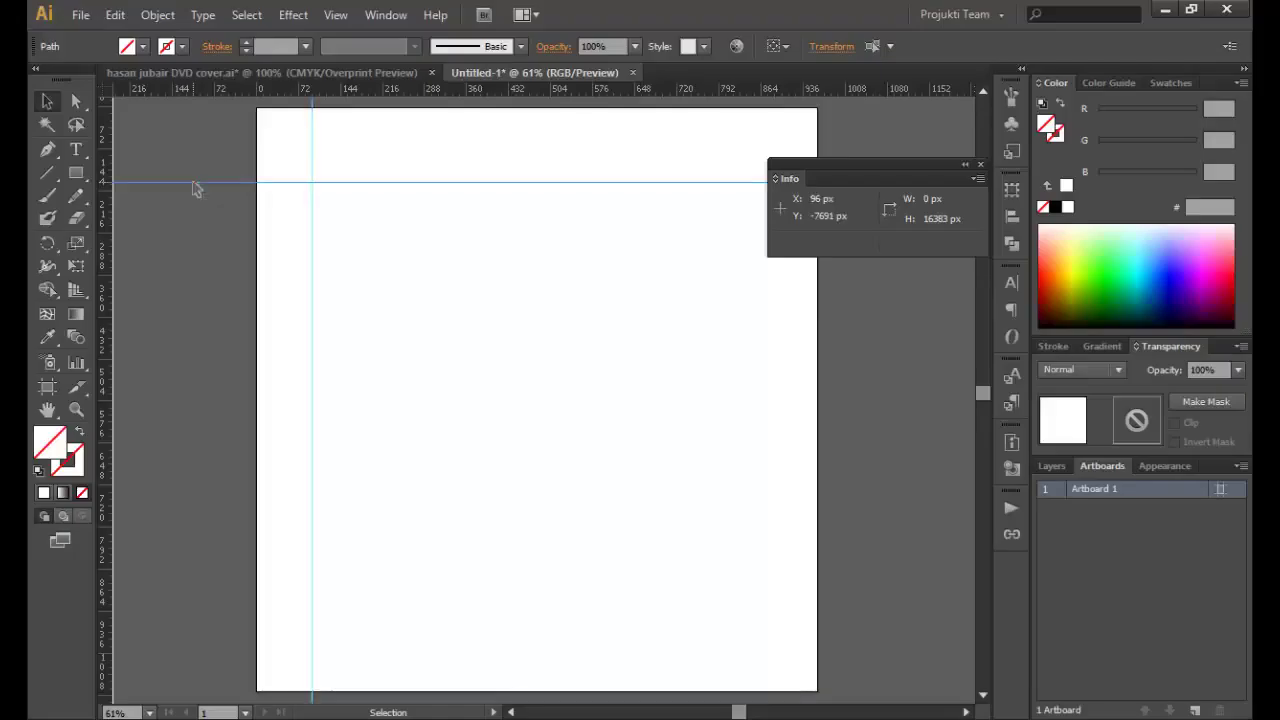
pyautogui.moveTo(194, 183); pyautogui.dragTo(203, 150)
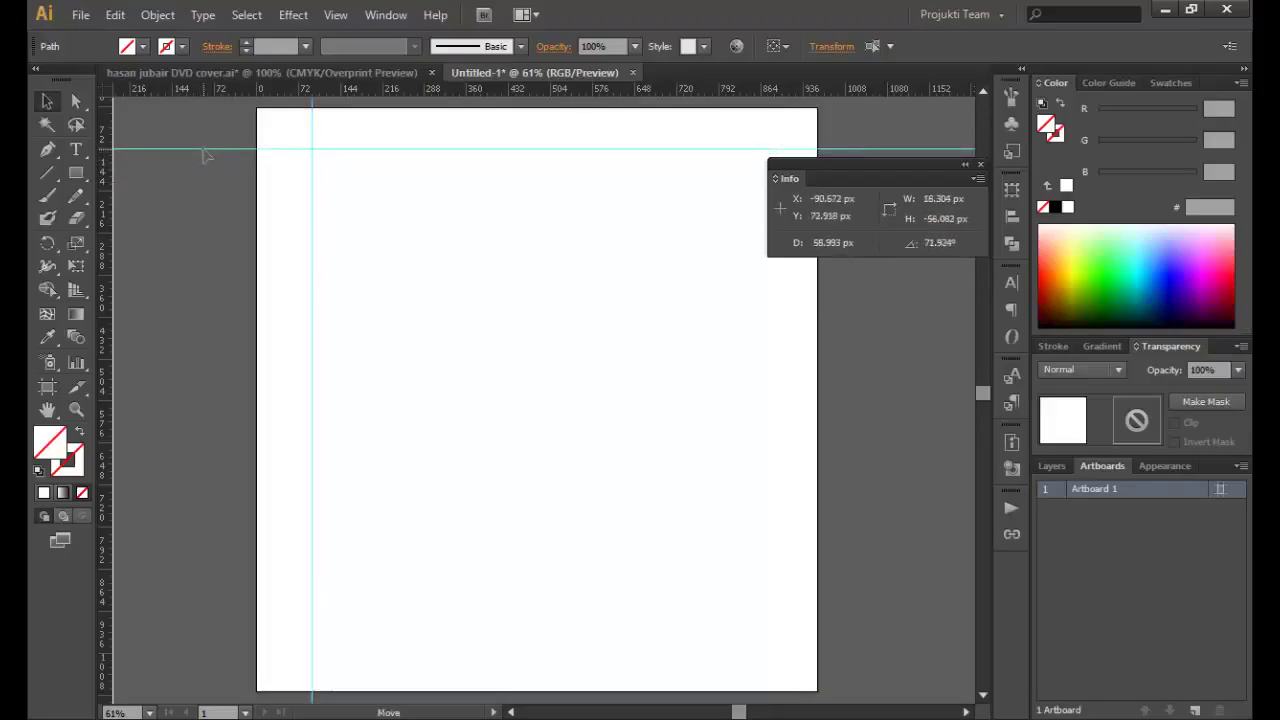
pyautogui.moveTo(204, 155); pyautogui.dragTo(207, 130)
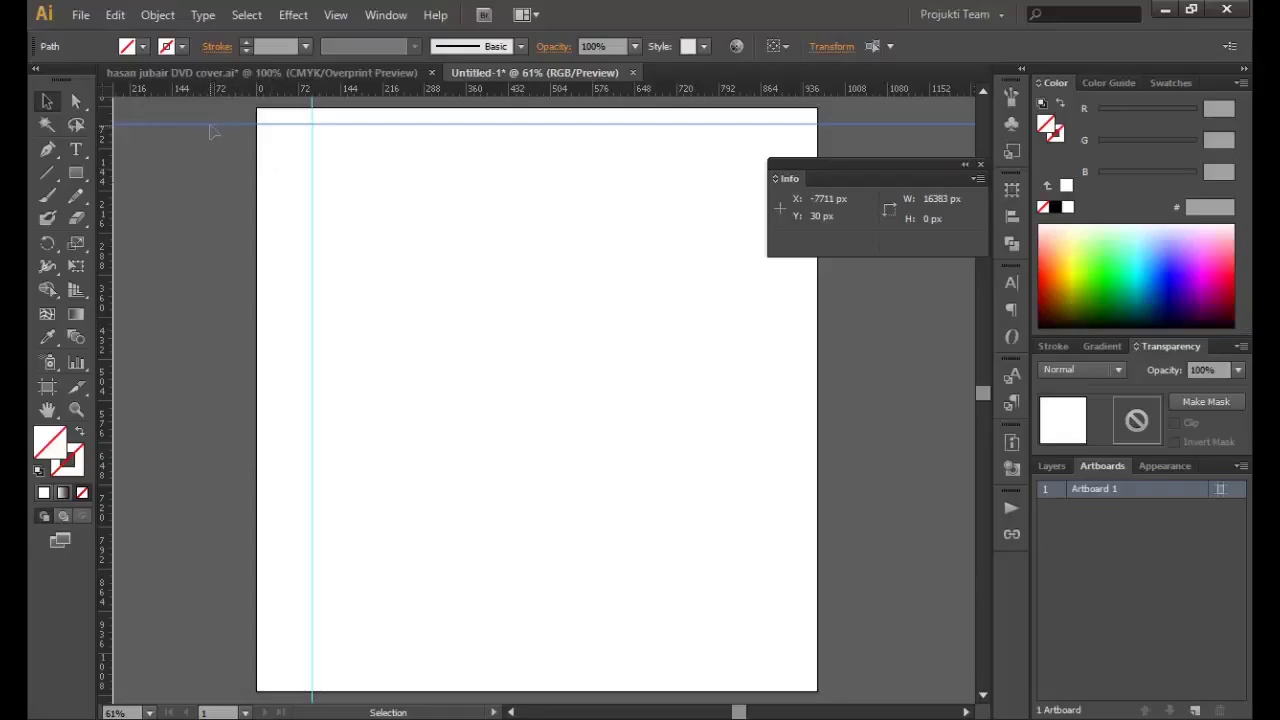
# Step: Shift the vertical guide left, close to the artboard's left edge
pyautogui.click(337, 14)
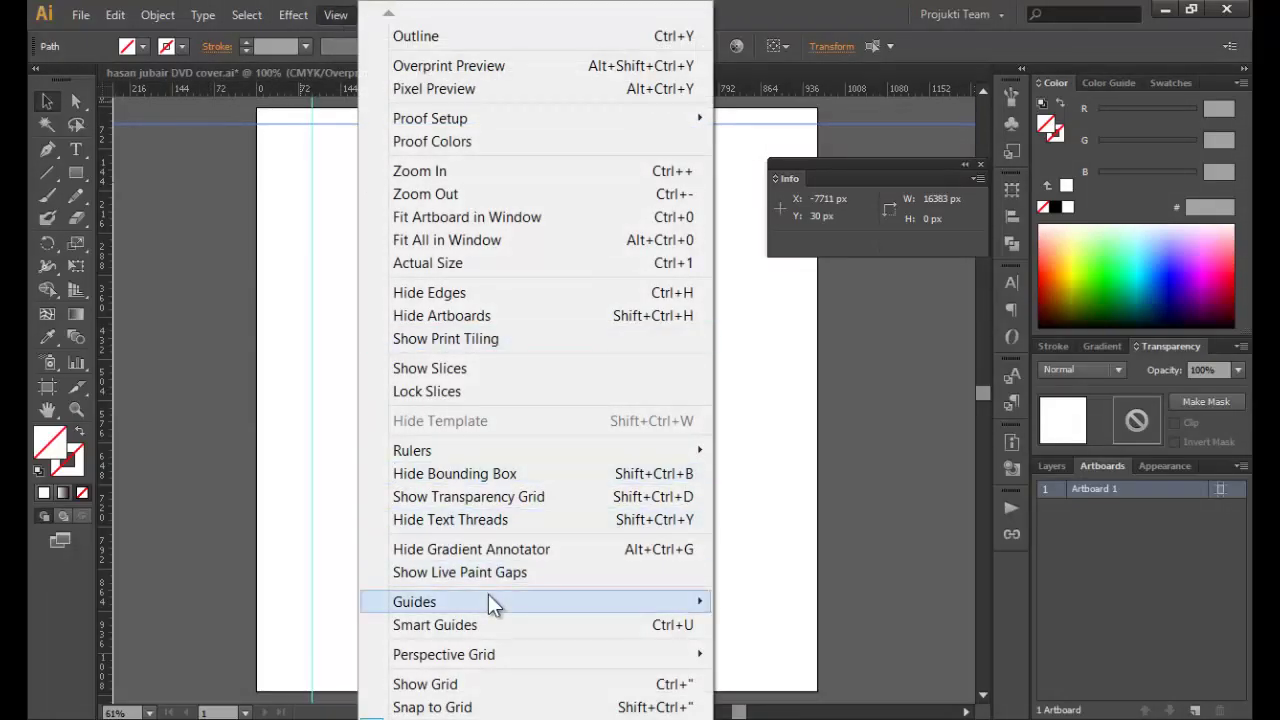
pyautogui.moveTo(414, 601)
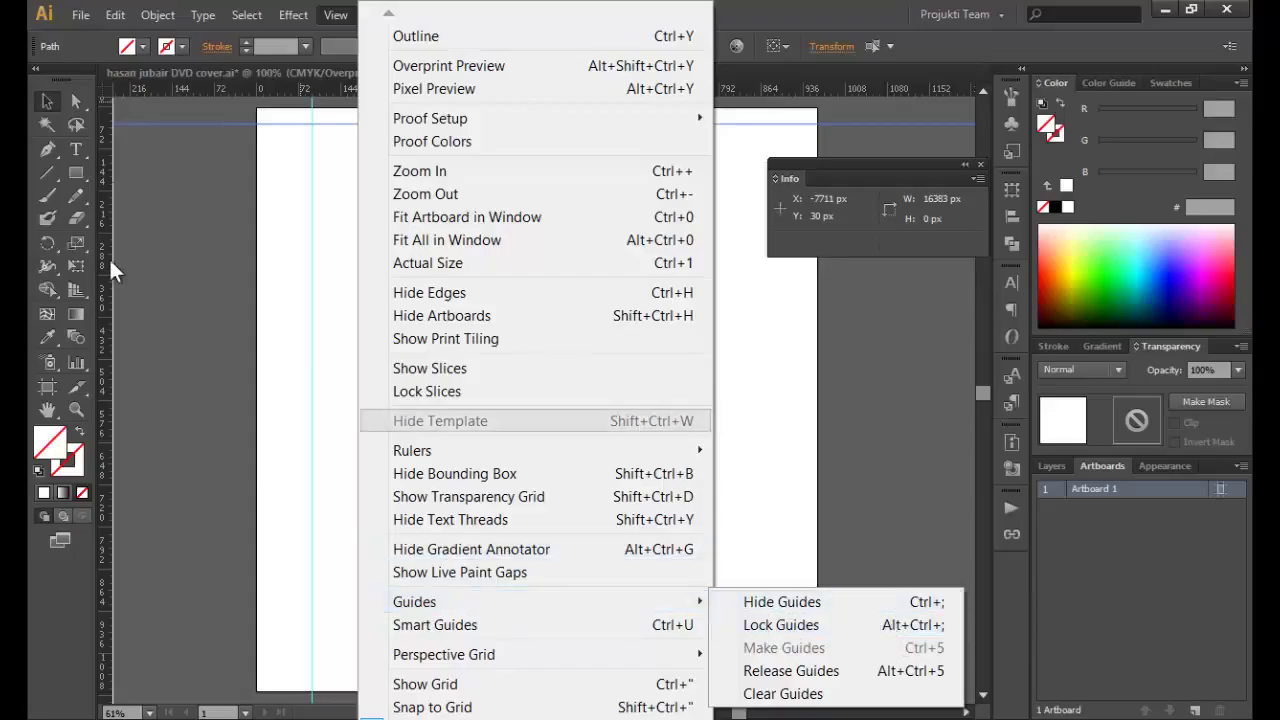
pyautogui.click(312, 330)
pyautogui.moveTo(312, 331); pyautogui.dragTo(277, 342)
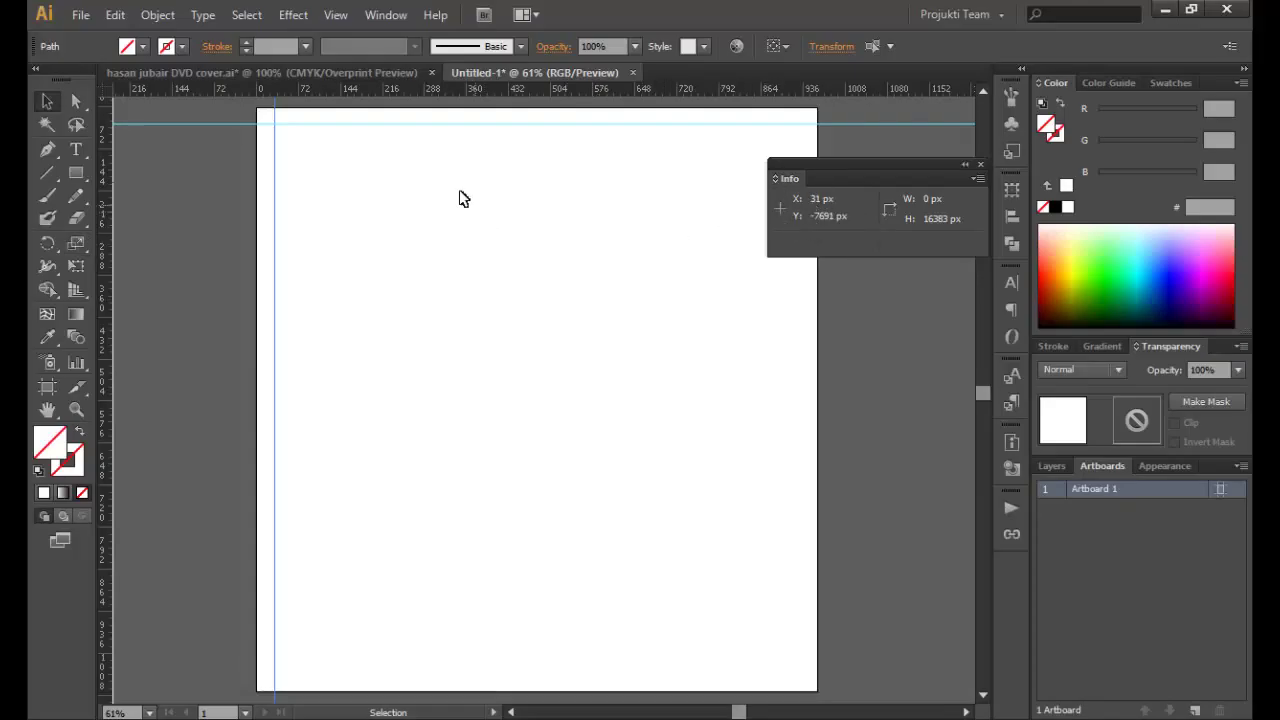
pyautogui.click(392, 7)
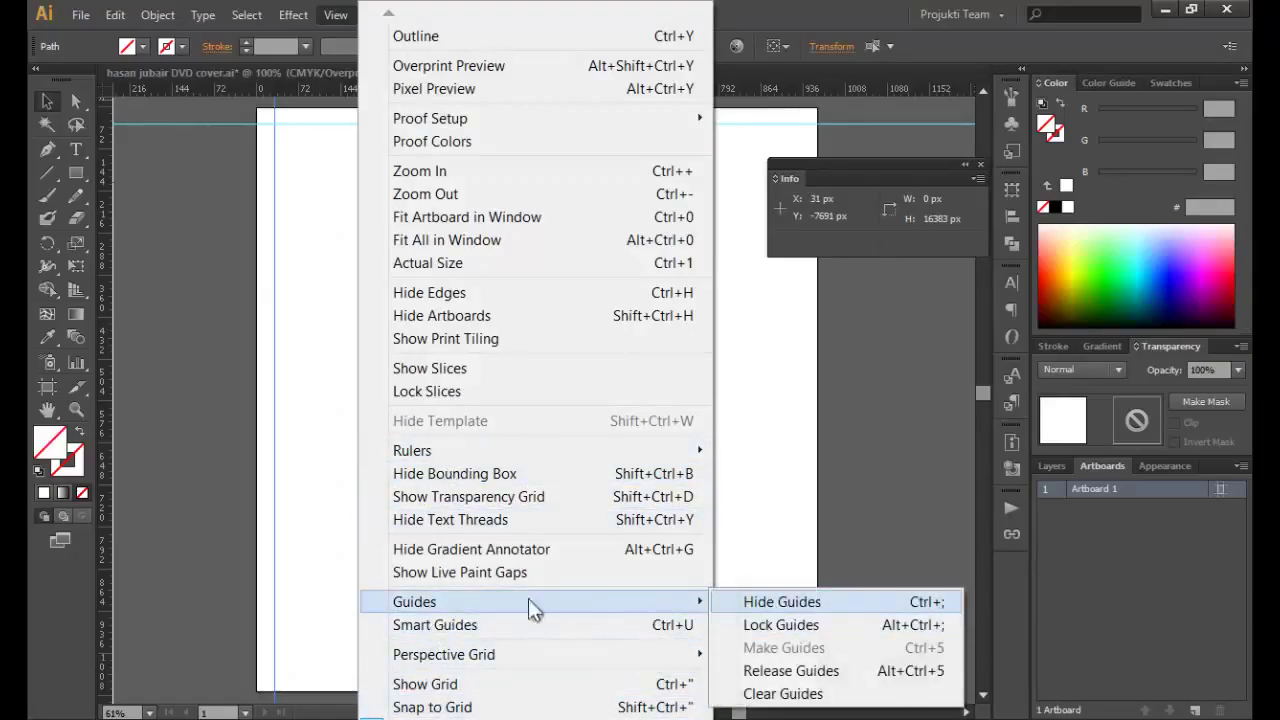
# Step: Show the document grid over the blank Untitled-1 artboard and deselect the guide
pyautogui.click(472, 688)
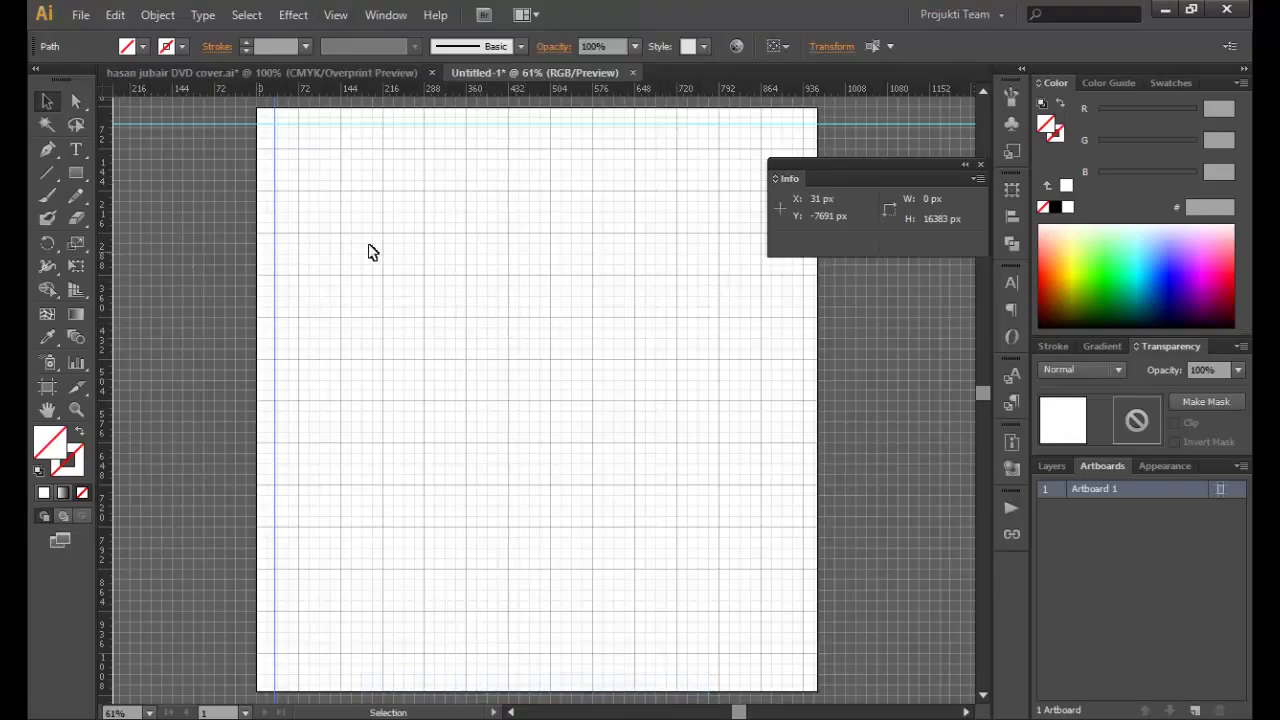
pyautogui.click(458, 224)
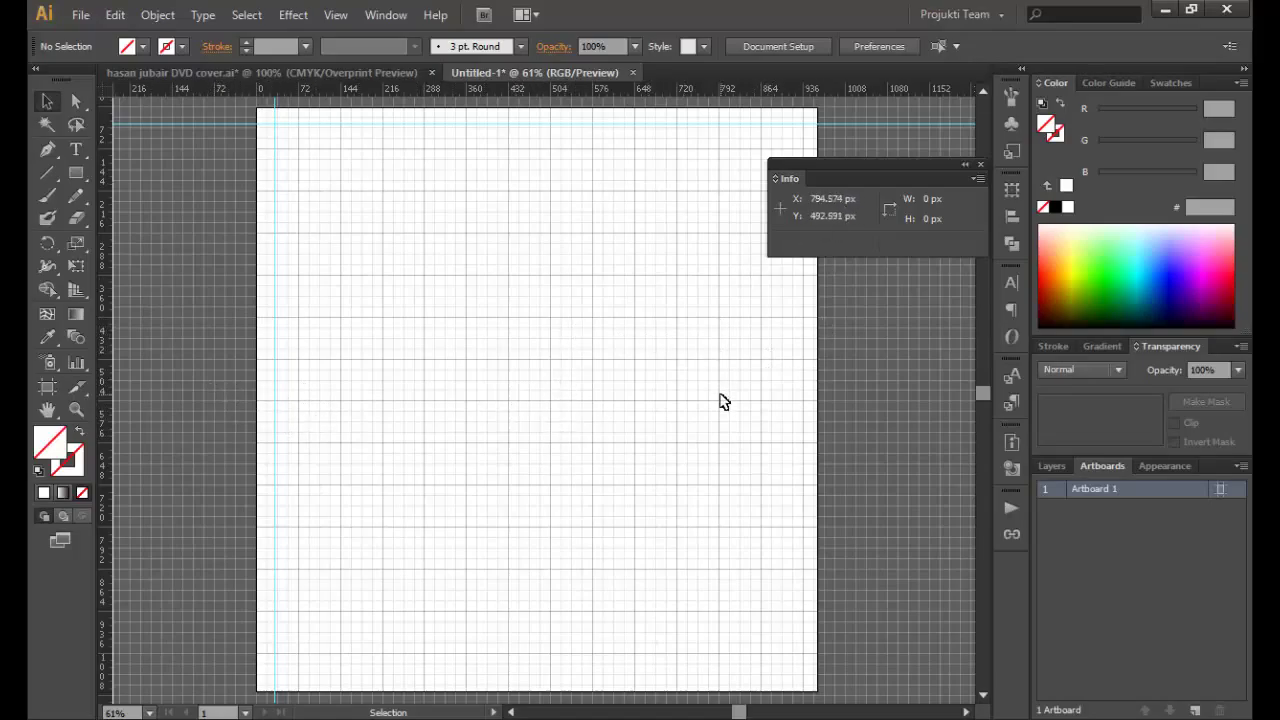
# Step: Return to the DVD cover, close Info, enable Smart Guides, and nudge the ৫০টি heading left
pyautogui.click(291, 74)
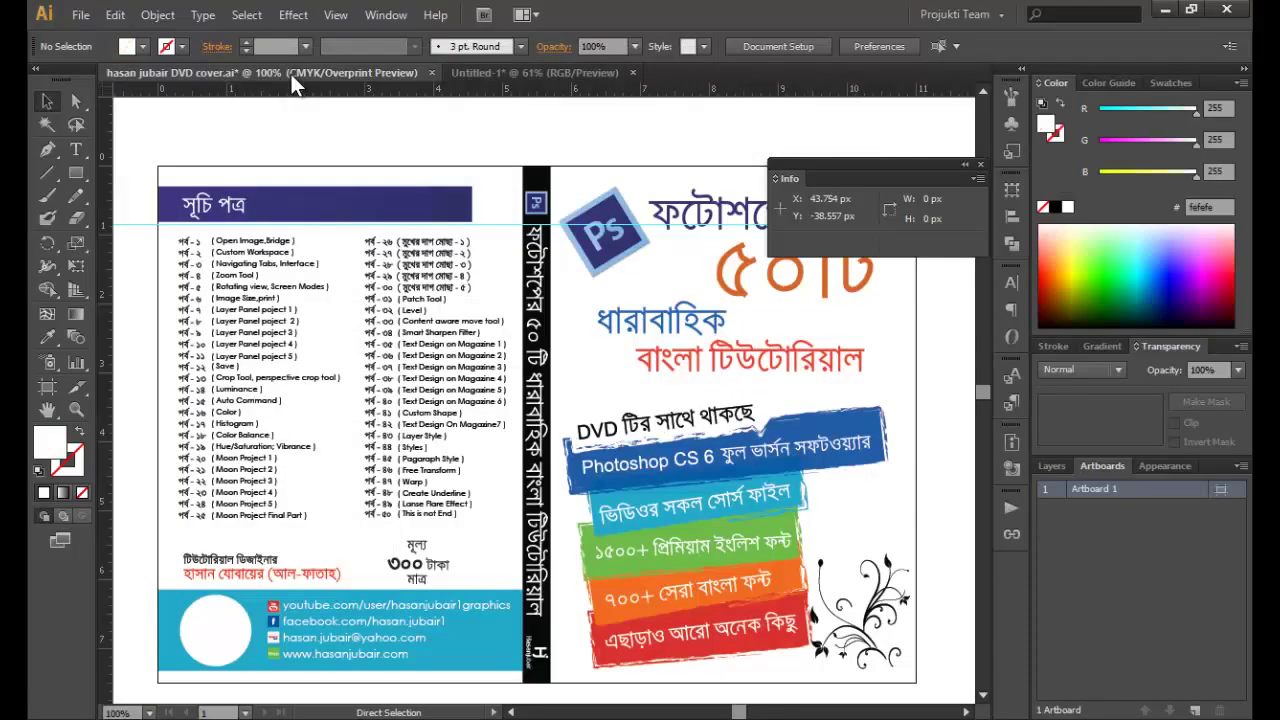
pyautogui.click(980, 163)
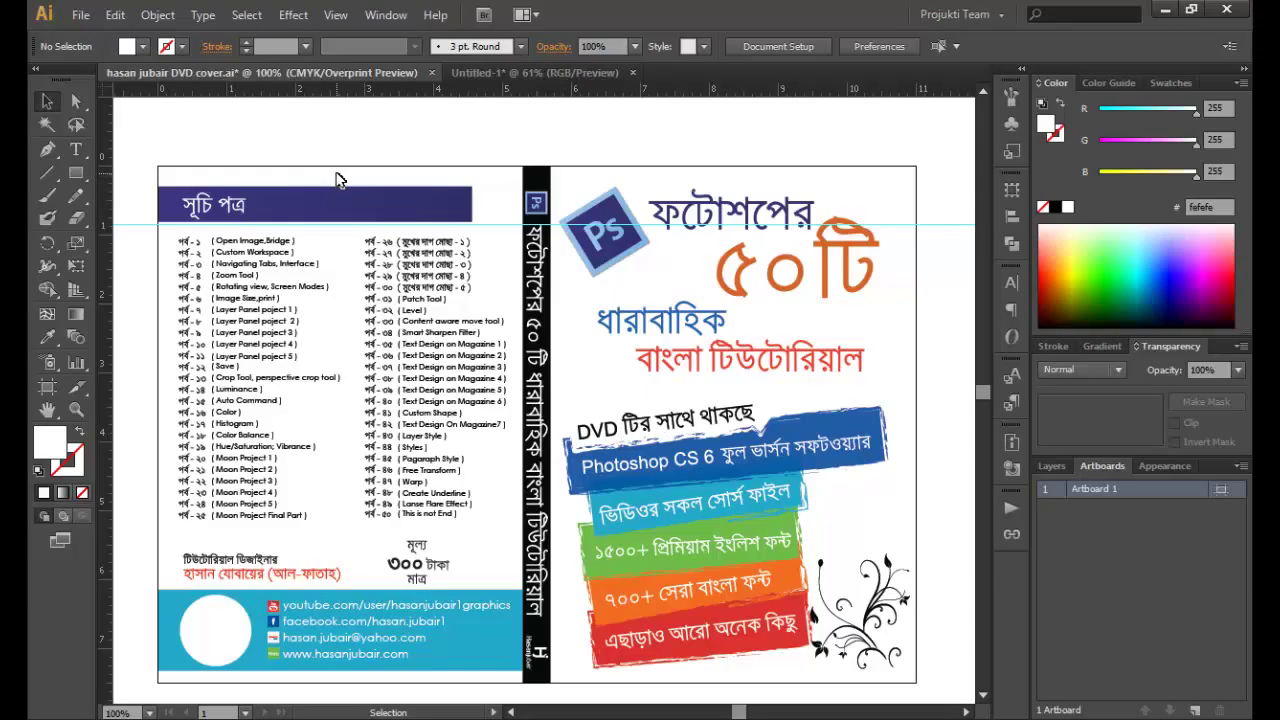
pyautogui.click(336, 16)
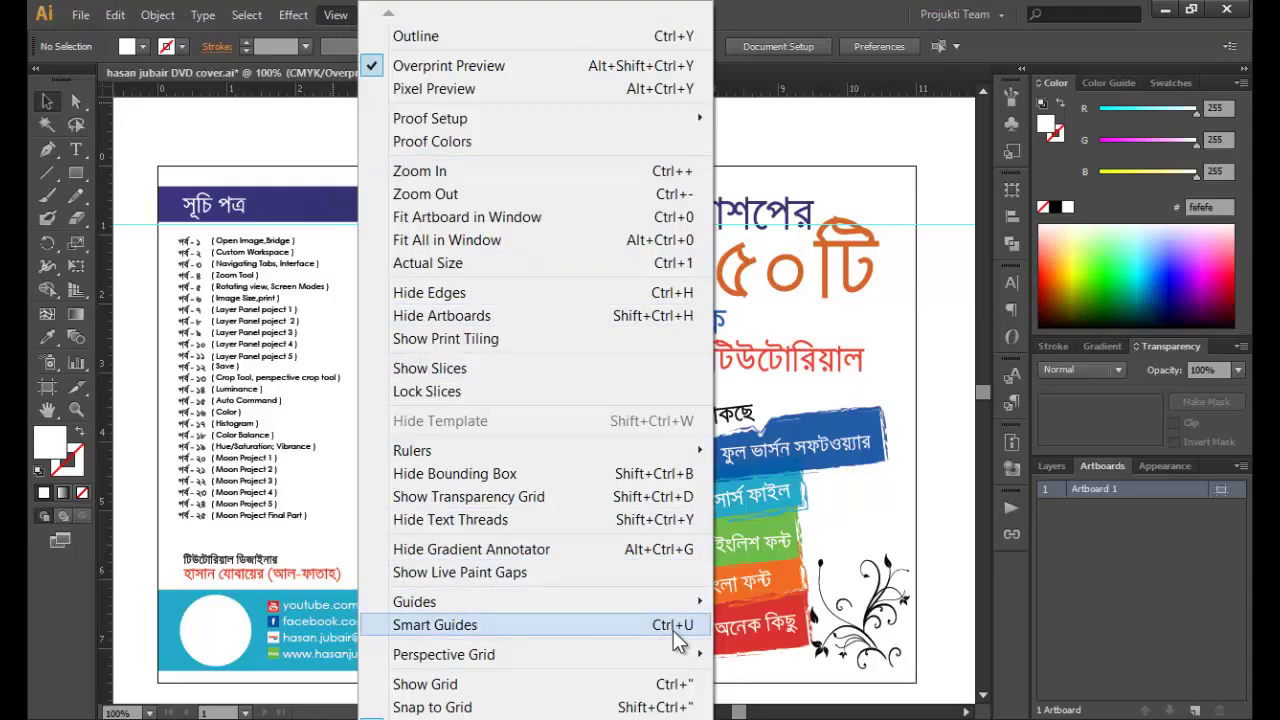
pyautogui.click(578, 628)
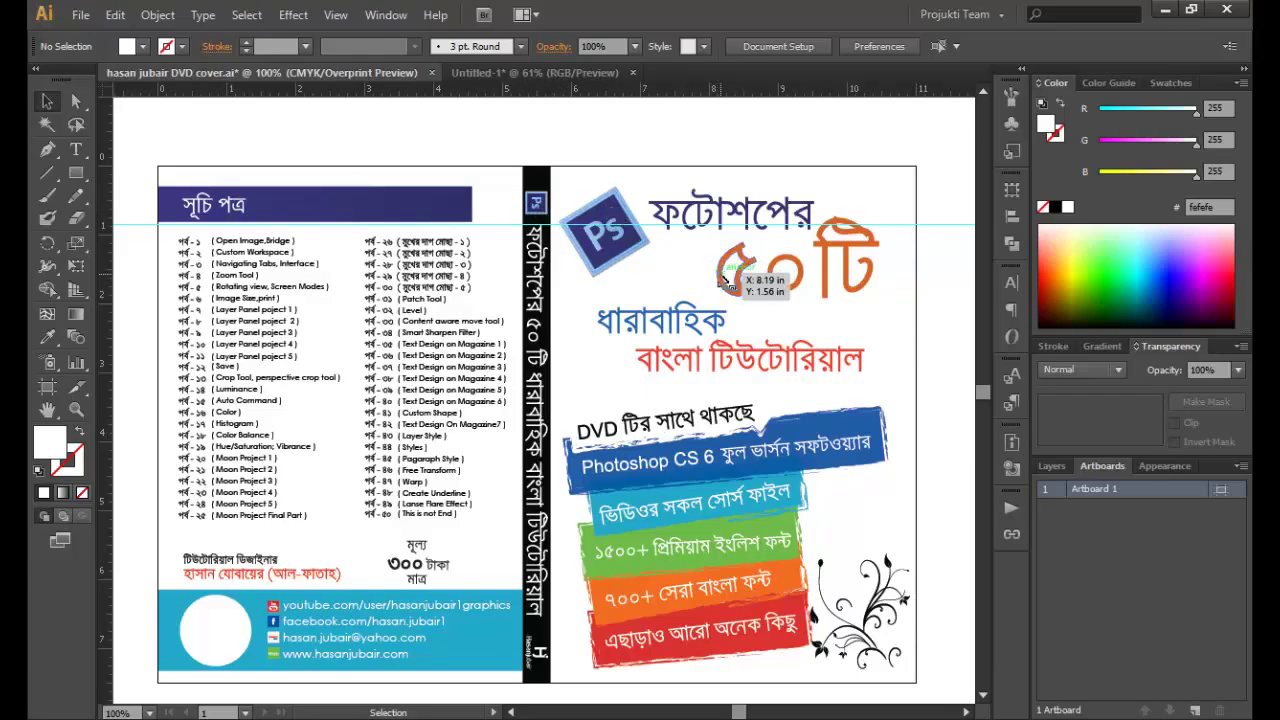
pyautogui.moveTo(727, 281)
pyautogui.mouseDown()
pyautogui.moveTo(647, 284)
pyautogui.moveTo(679, 260)
pyautogui.moveTo(703, 274)
pyautogui.moveTo(684, 268)
pyautogui.moveTo(680, 280)
pyautogui.mouseUp()
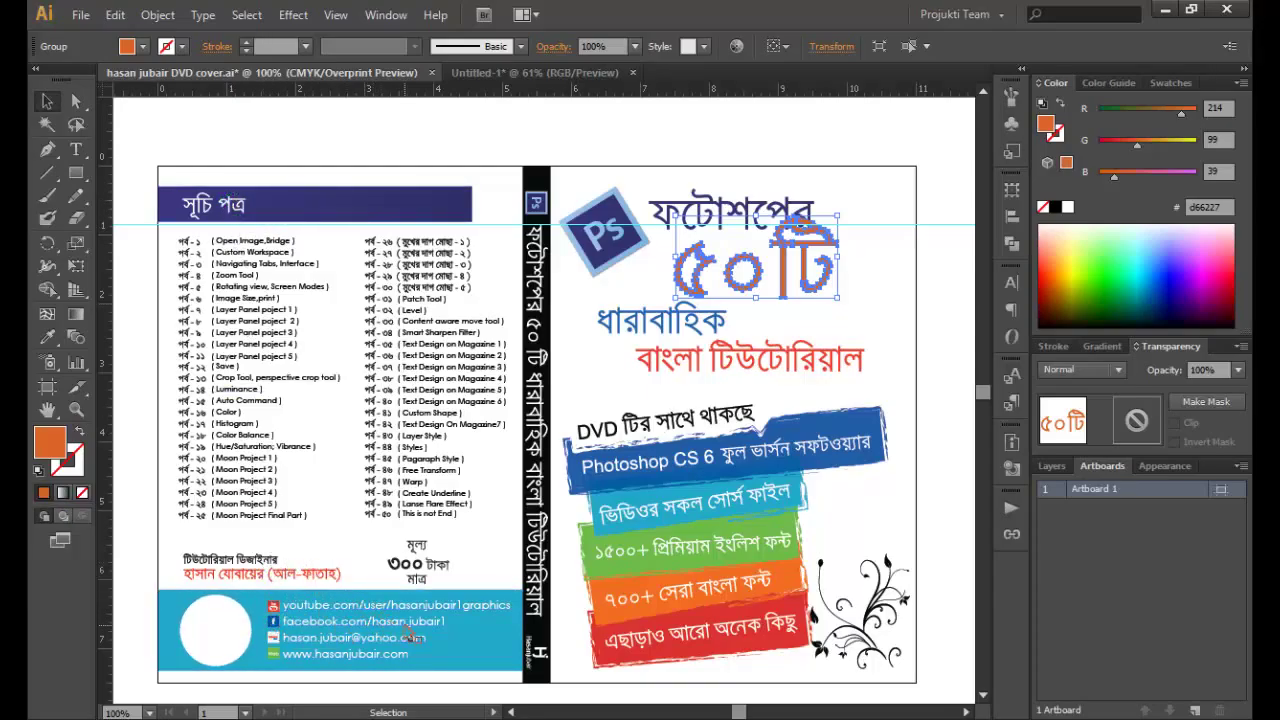
# Step: Turn Smart Guides off on the DVD cover and deselect the ৫০টি heading
pyautogui.click(336, 16)
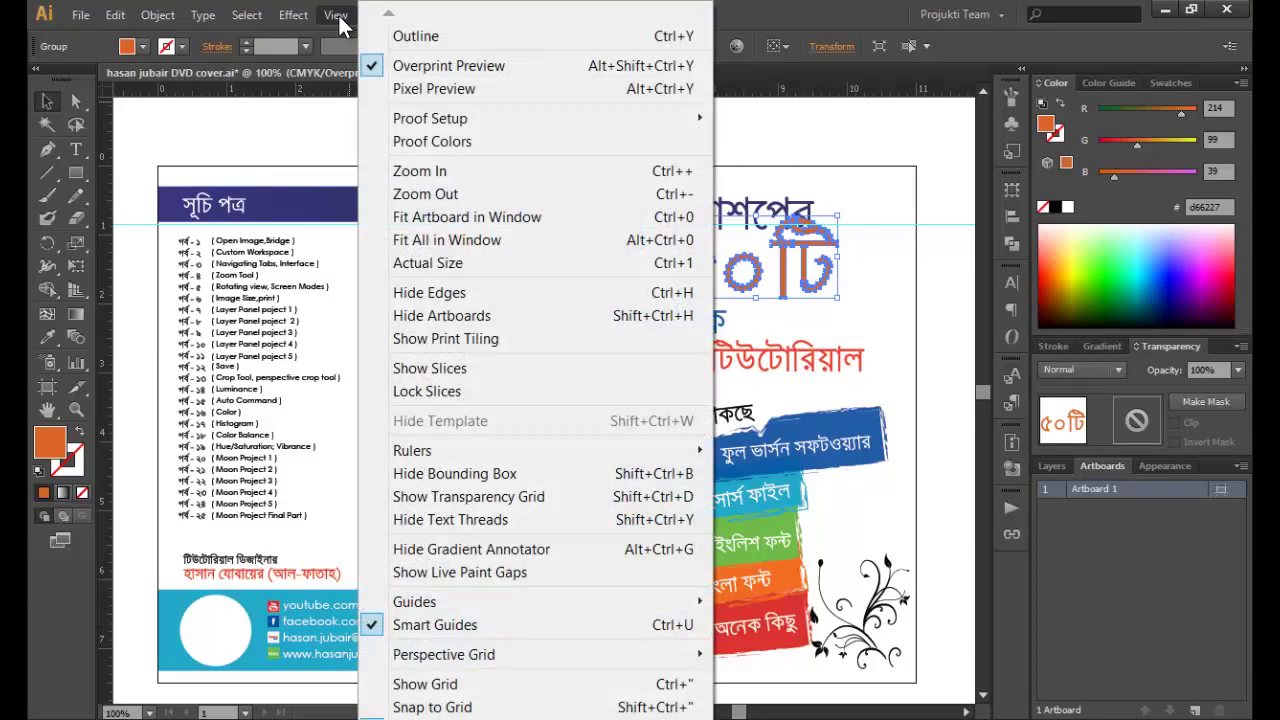
pyautogui.click(455, 627)
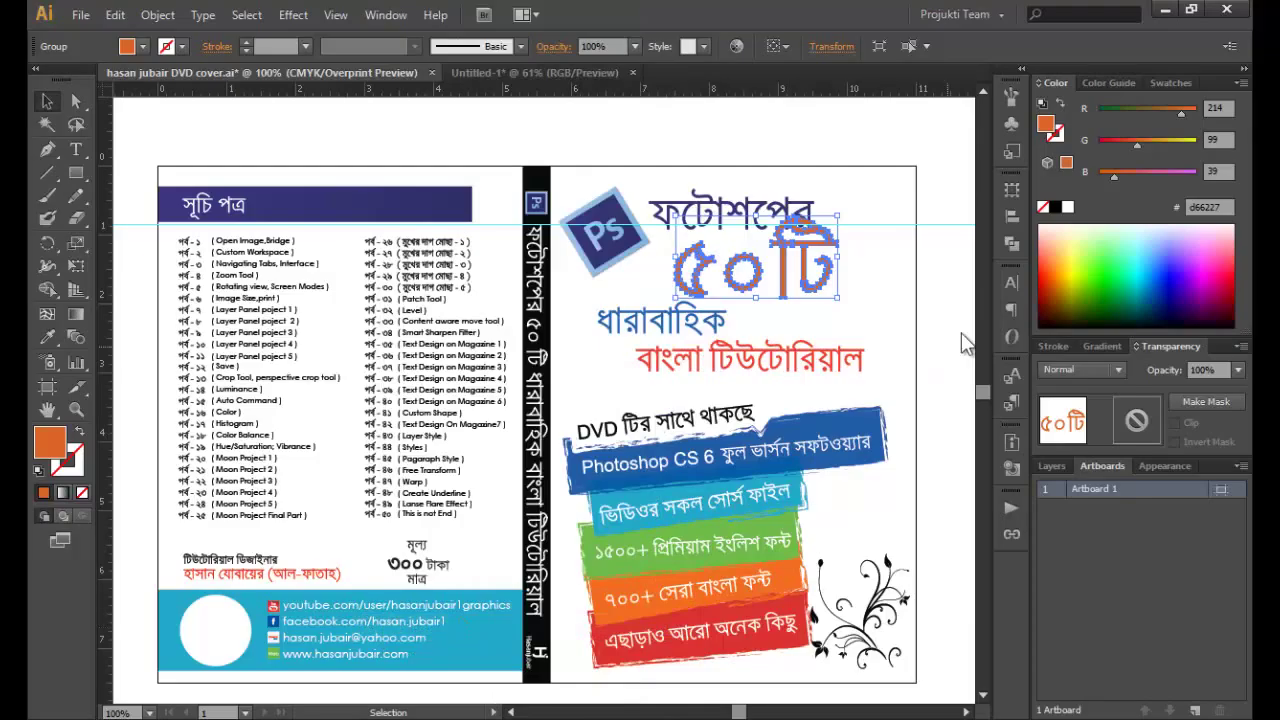
pyautogui.click(953, 303)
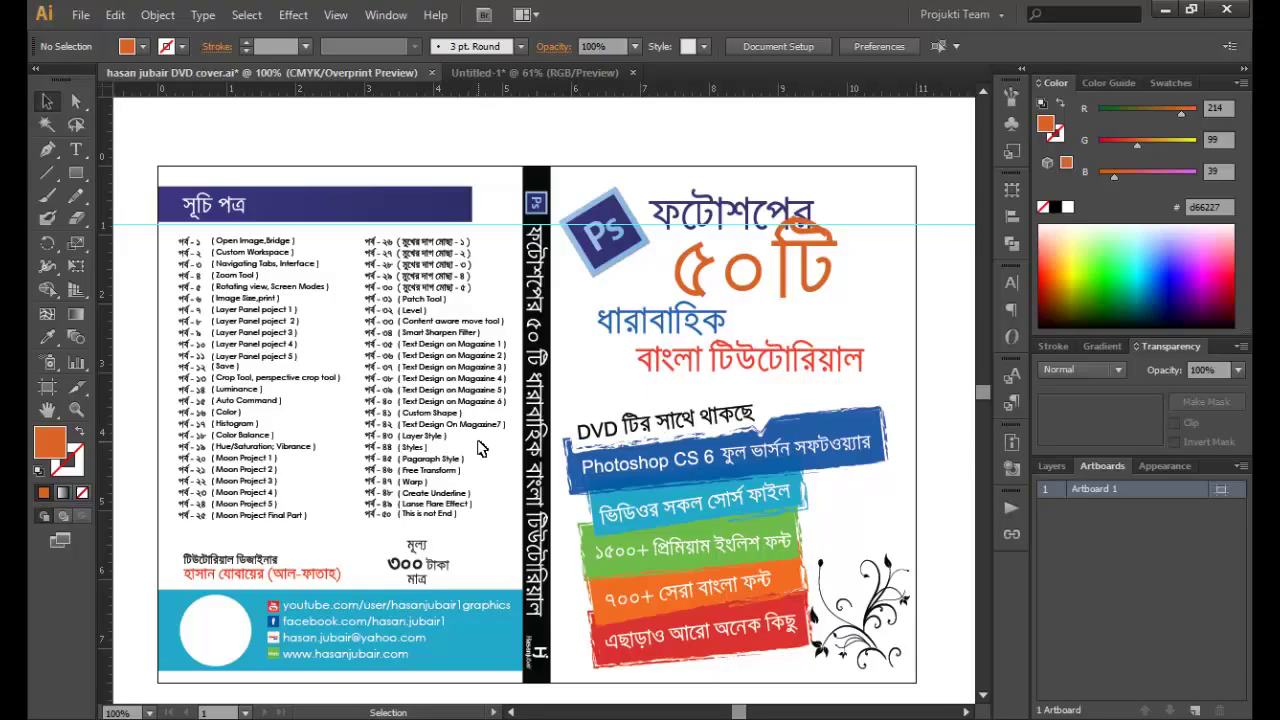
pyautogui.click(345, 12)
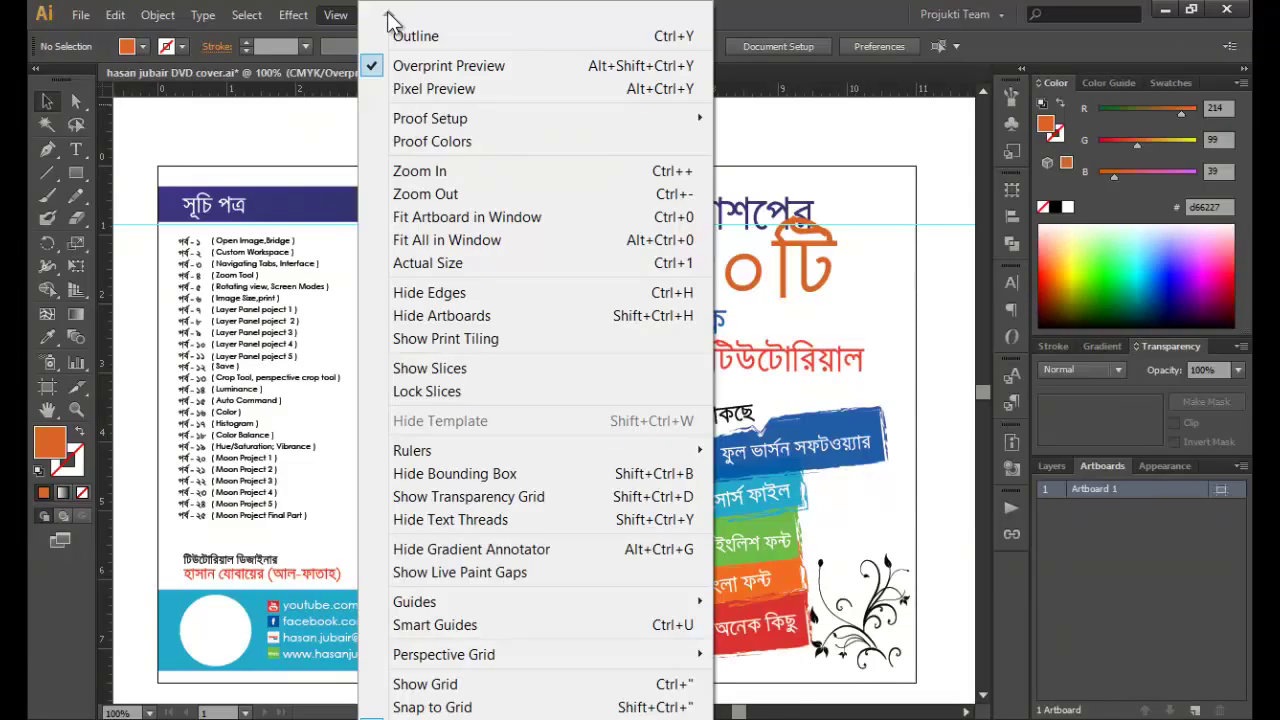
# Step: Turn on Pixel Preview, zoom in to inspect the pixels, then return to 100%
pyautogui.click(467, 90)
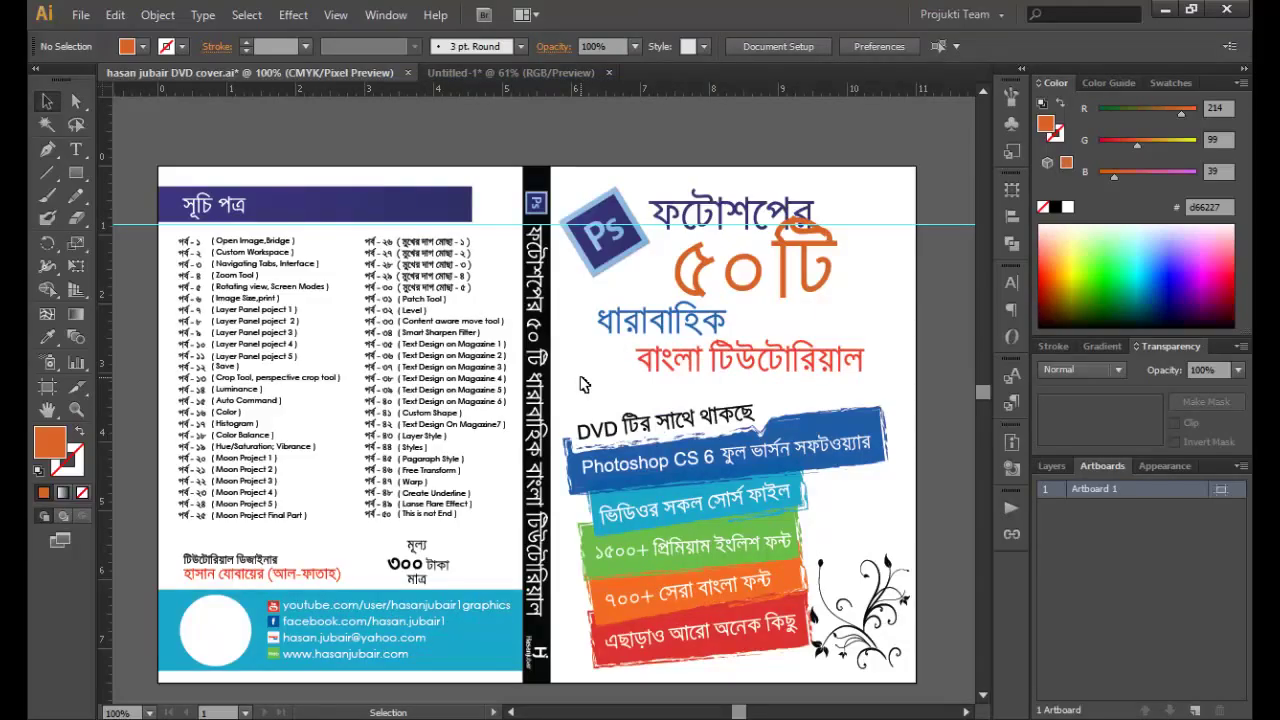
pyautogui.hotkey('ctrl', '+')
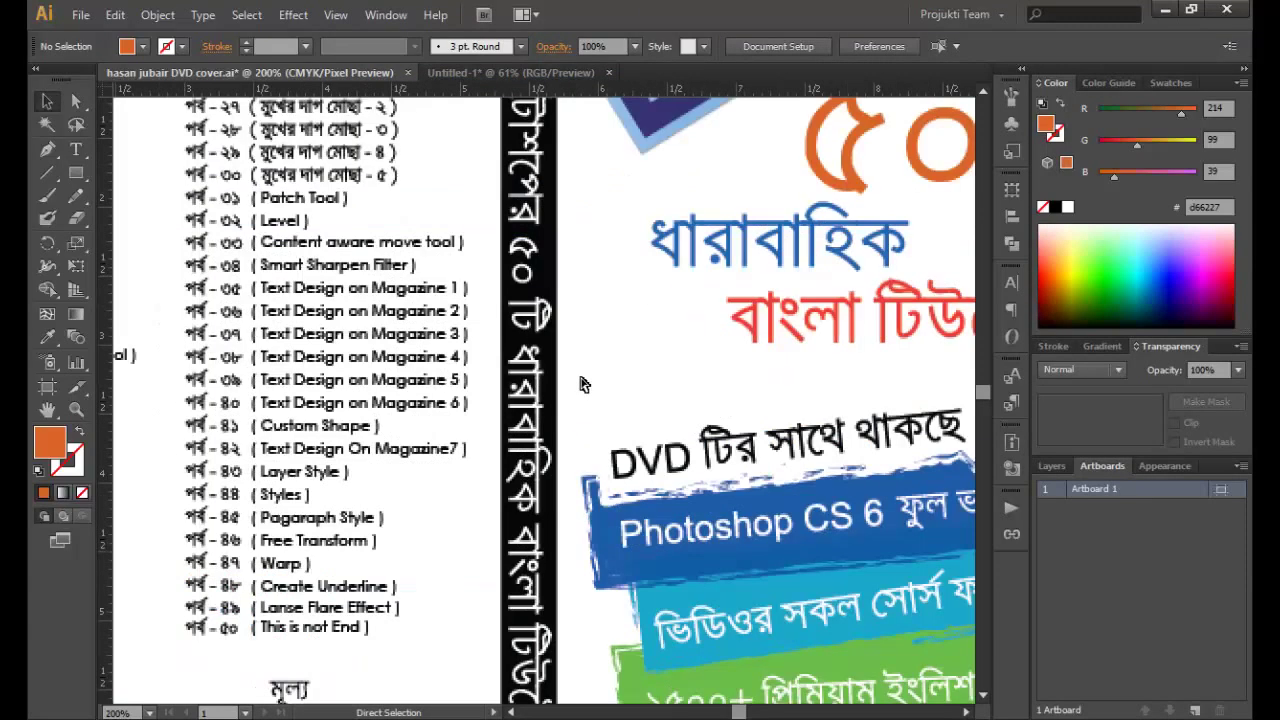
pyautogui.hotkey('ctrl', '+')
pyautogui.hotkey('ctrl', '1')
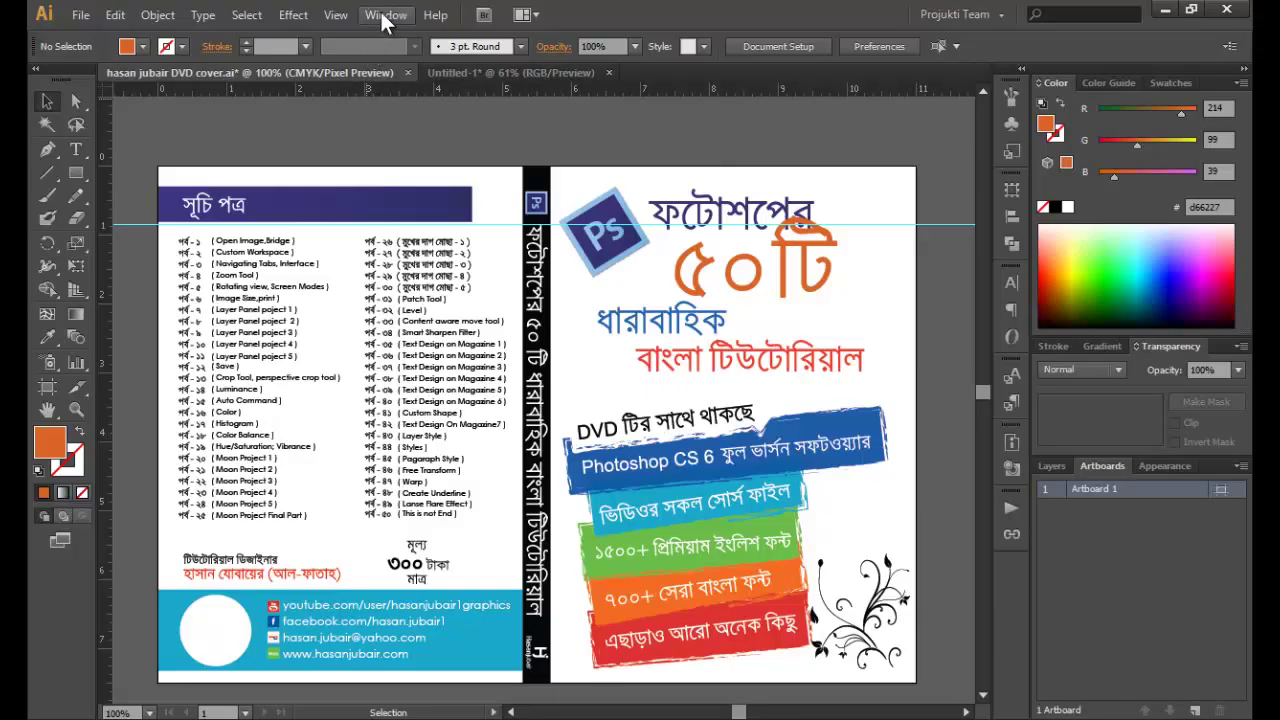
pyautogui.click(333, 14)
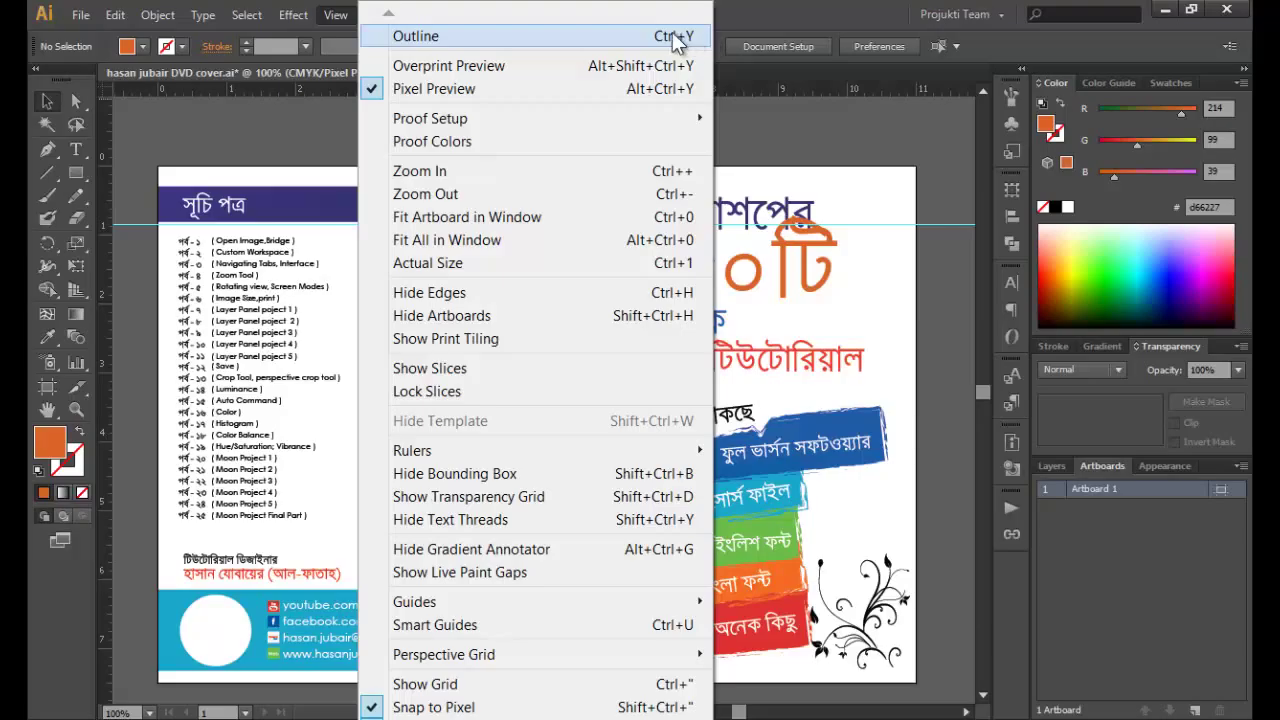
# Step: View the cover as bare outlines, then return to full-colour Preview with Ctrl+Y
pyautogui.click(608, 40)
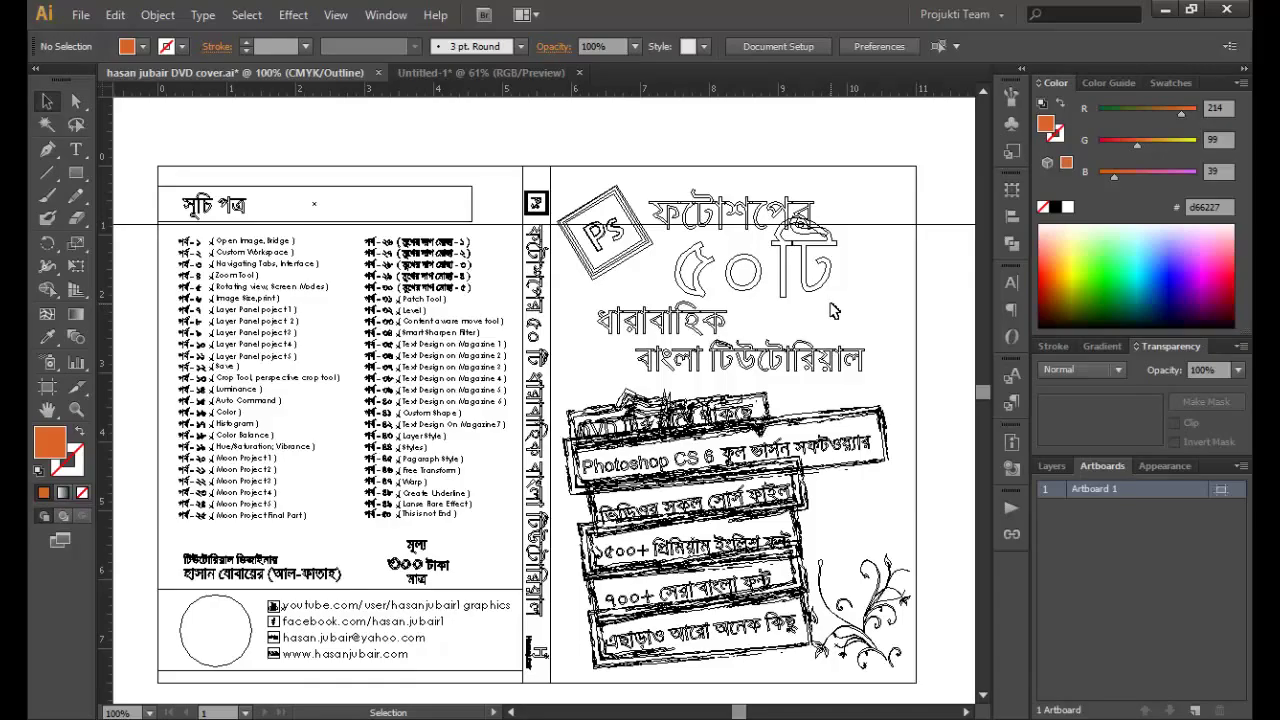
pyautogui.press('a')
pyautogui.hotkey('ctrl', 'y')
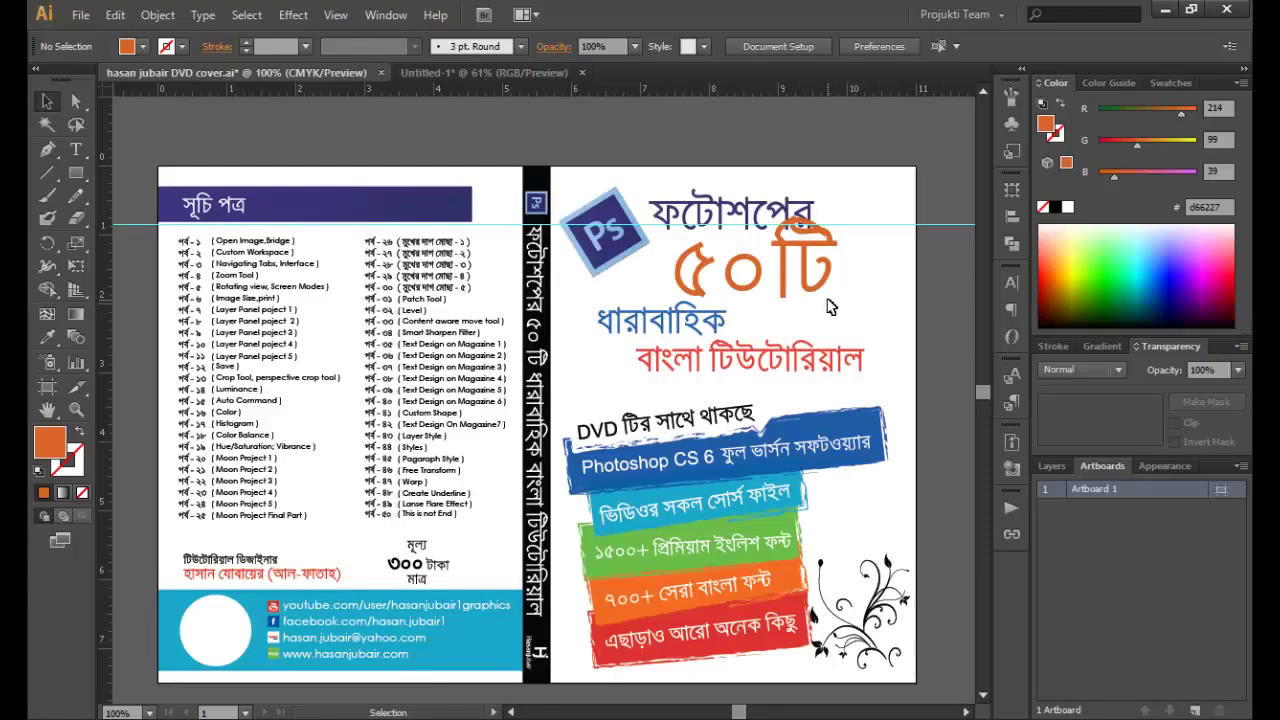